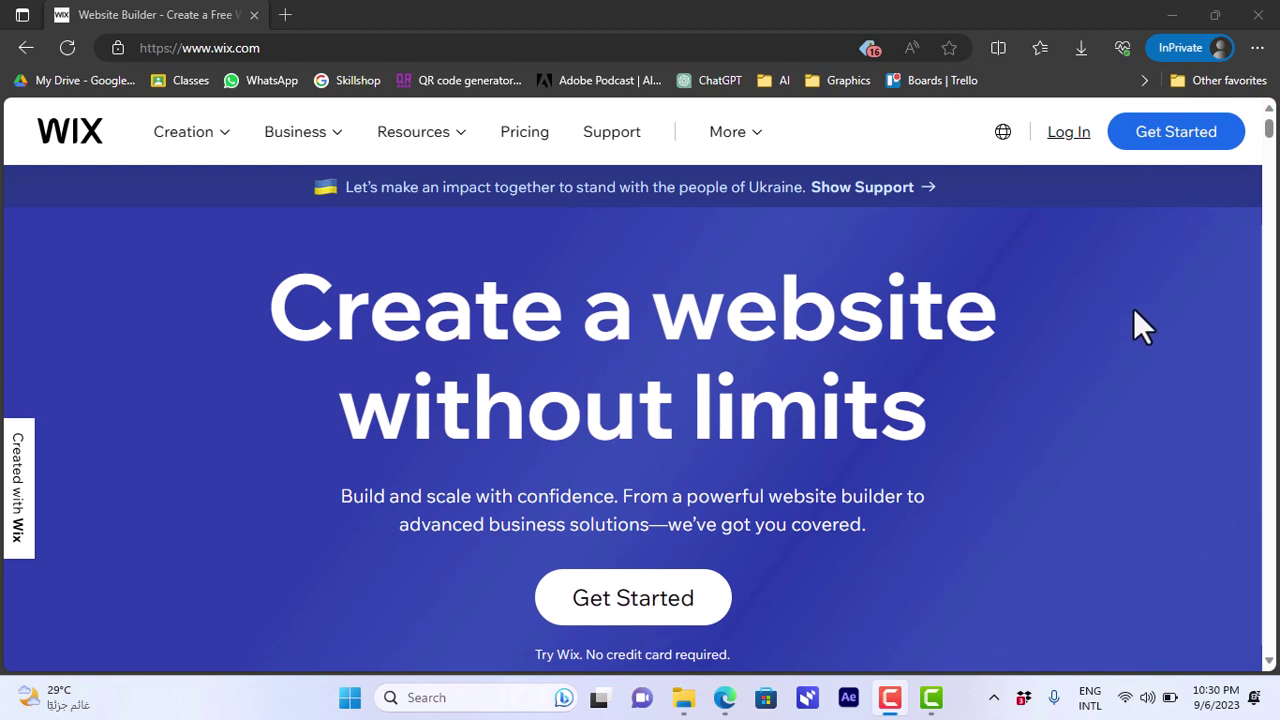
- Open the Wix sign-up page, then switch to the My Sites | Wix.com window
{"action": "left_click", "coordinate": [1181, 143]}
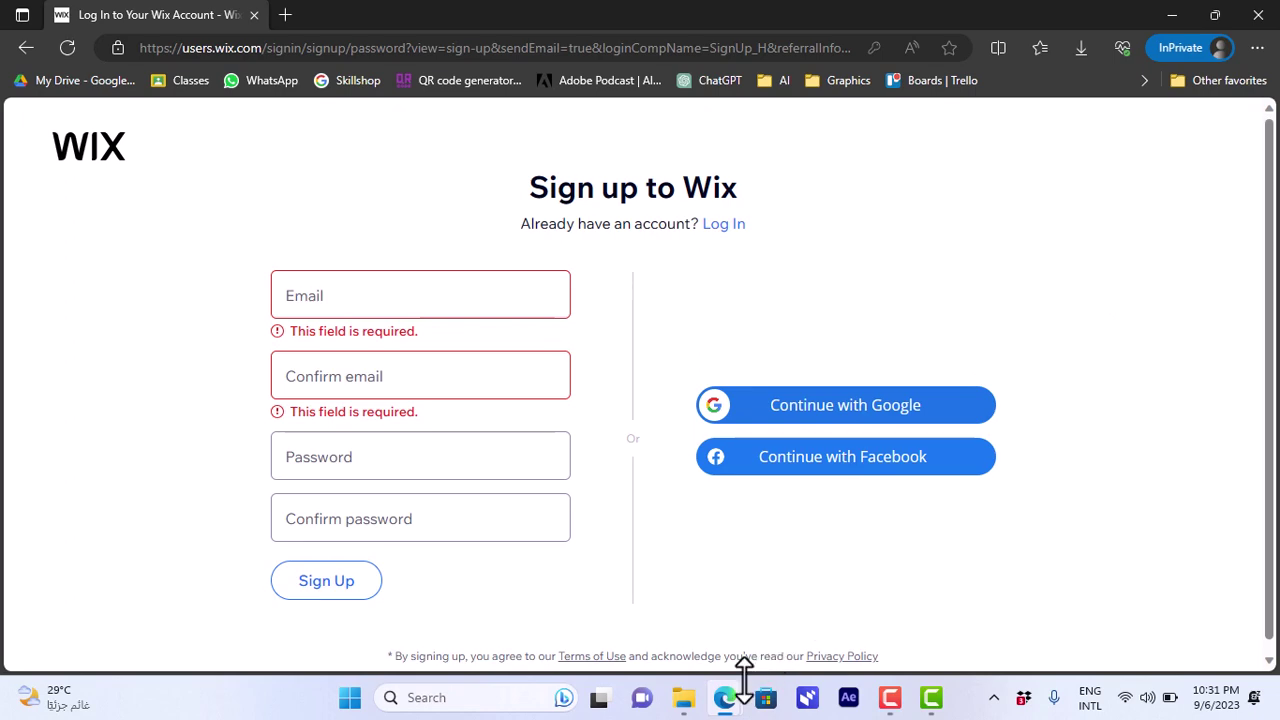
{"action": "mouse_move", "coordinate": [725, 697]}
{"action": "left_click", "coordinate": [642, 605]}
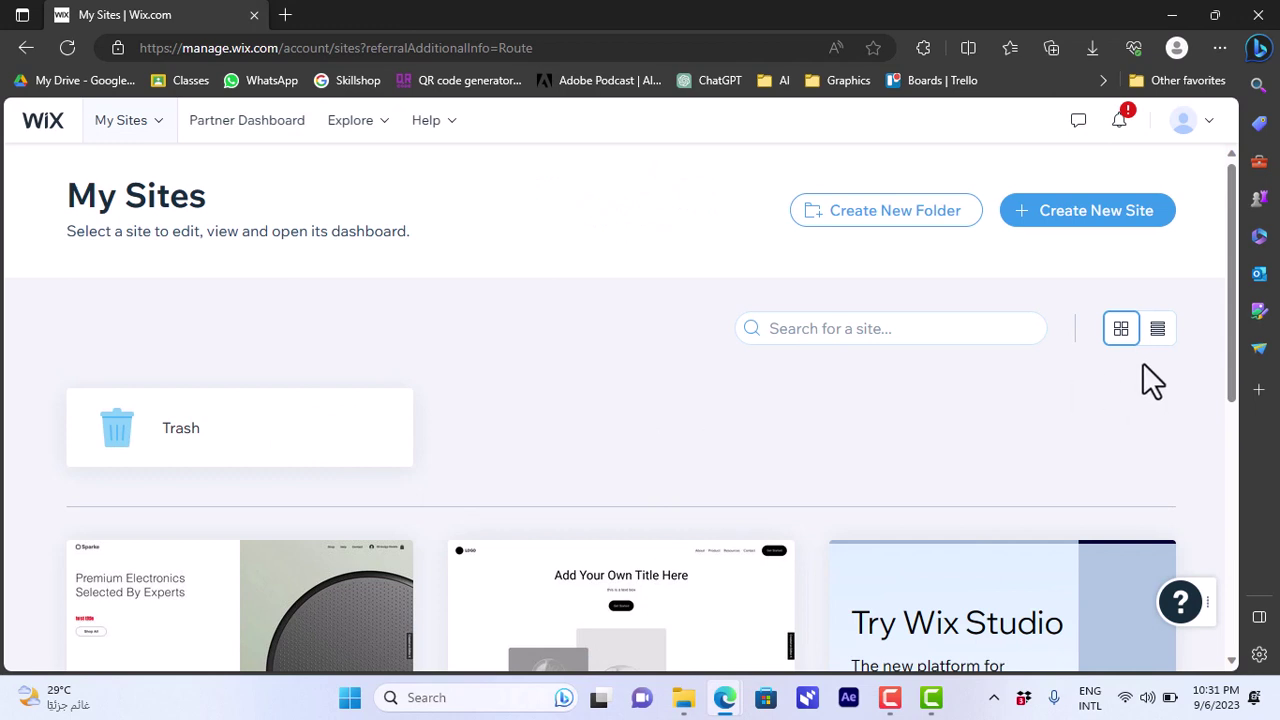
{"action": "left_click_drag", "start_coordinate": [1234, 334], "coordinate": [1237, 286]}
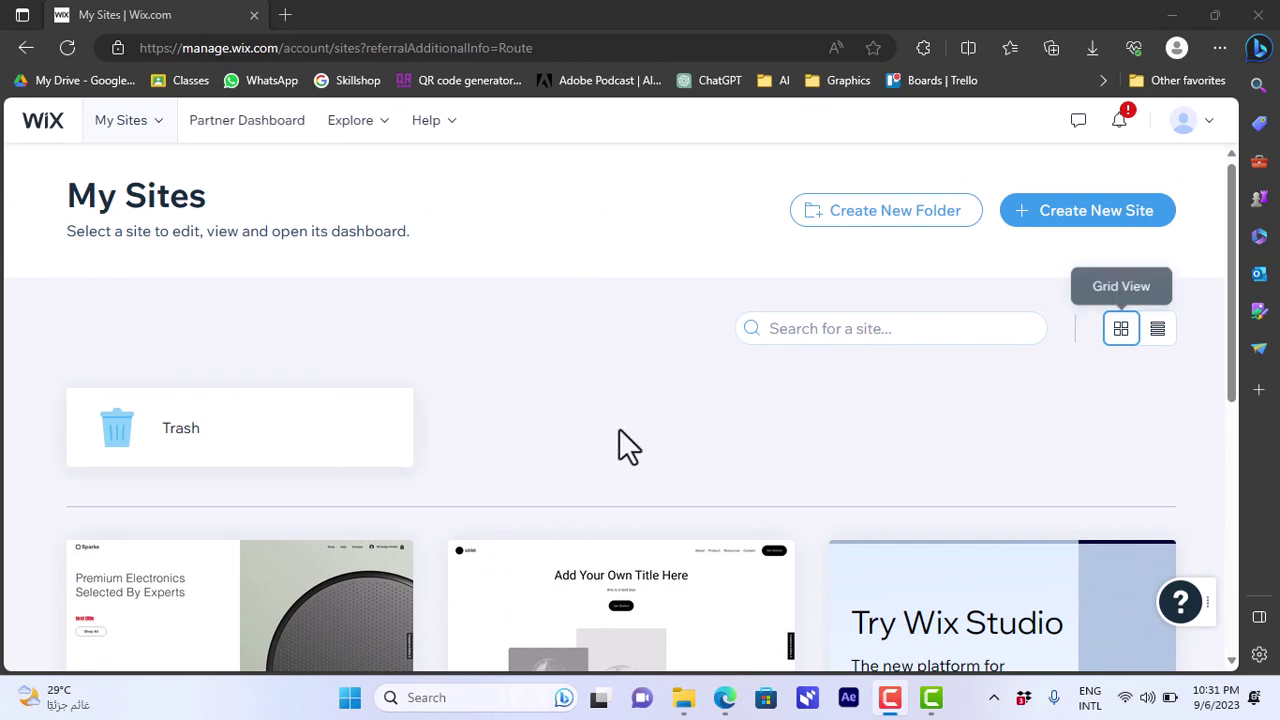
{"action": "left_click_drag", "start_coordinate": [1233, 395], "coordinate": [1215, 165]}
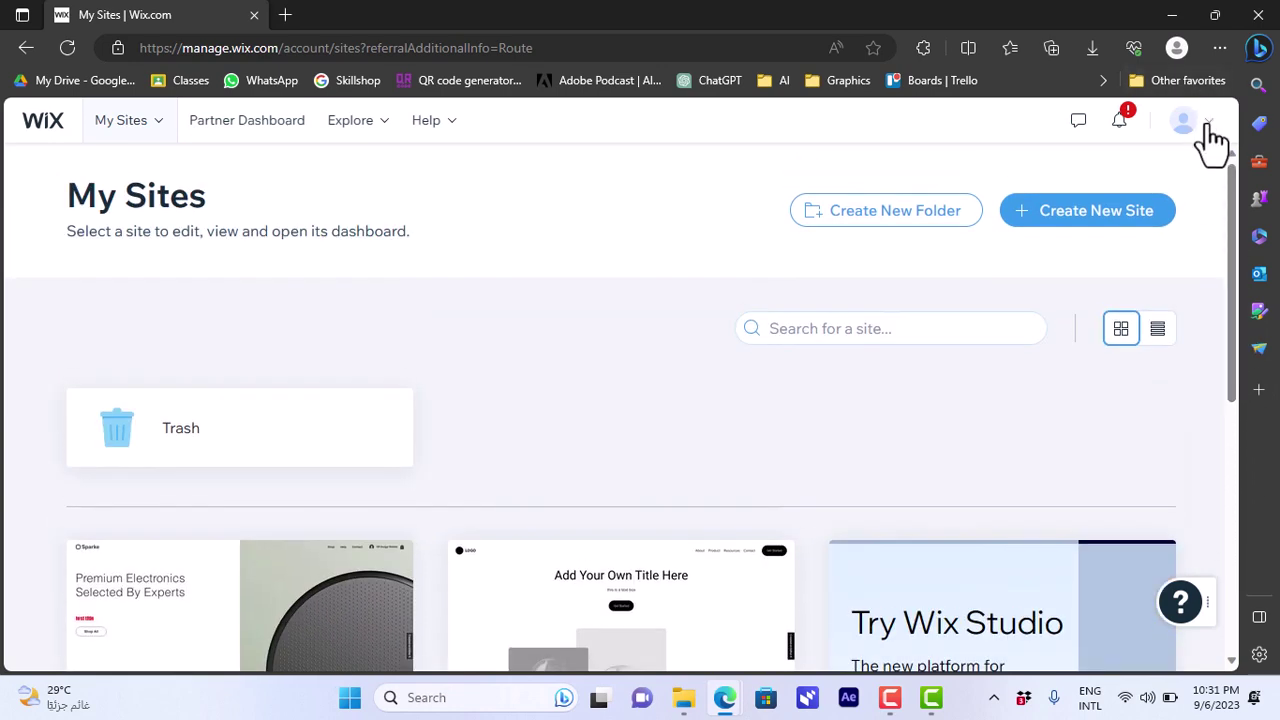
{"action": "left_click", "coordinate": [1211, 140]}
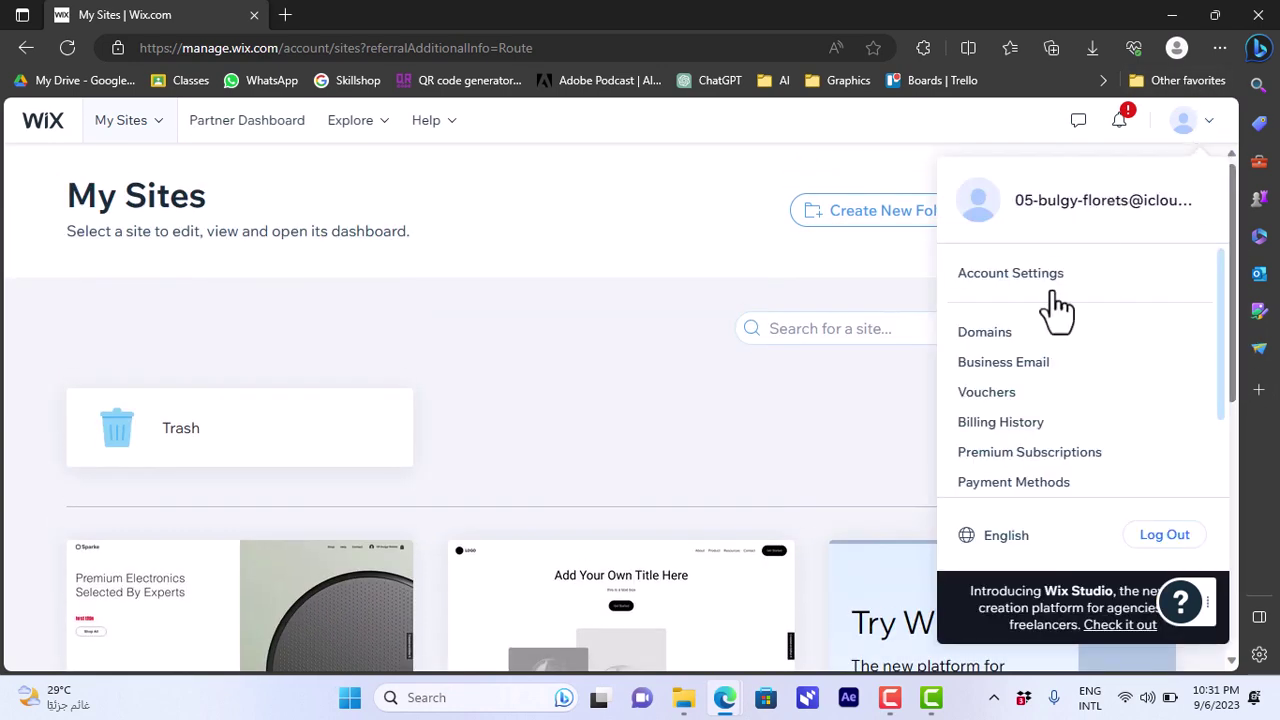
{"action": "left_click", "coordinate": [706, 414]}
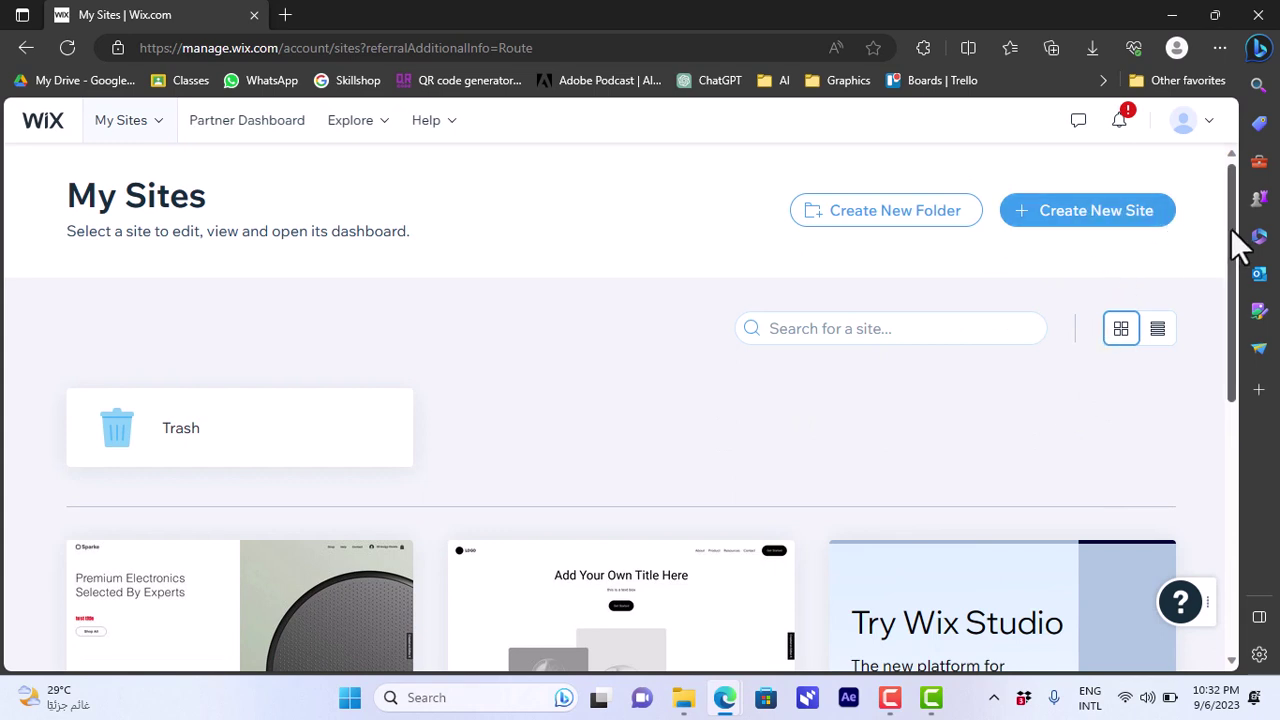
{"action": "left_click_drag", "start_coordinate": [1233, 230], "coordinate": [1230, 188]}
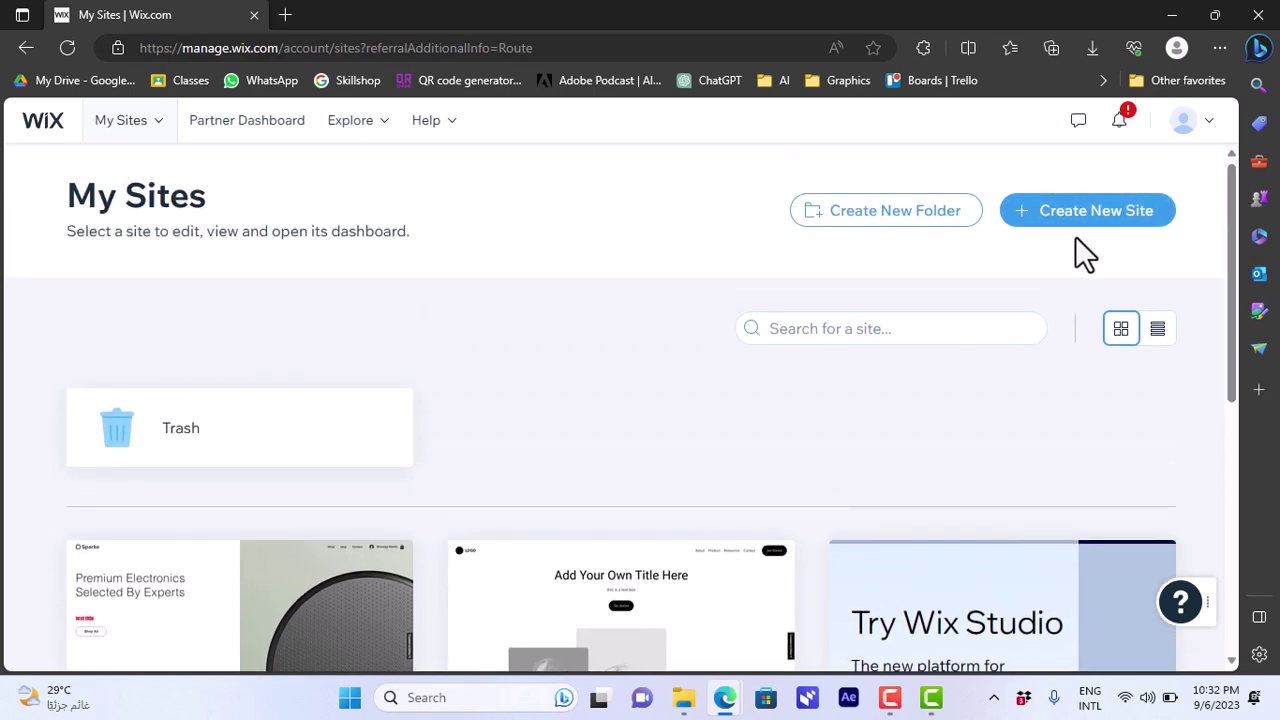
- Create a new Editor X site from the Electronics Store template
{"action": "left_click", "coordinate": [1085, 212]}
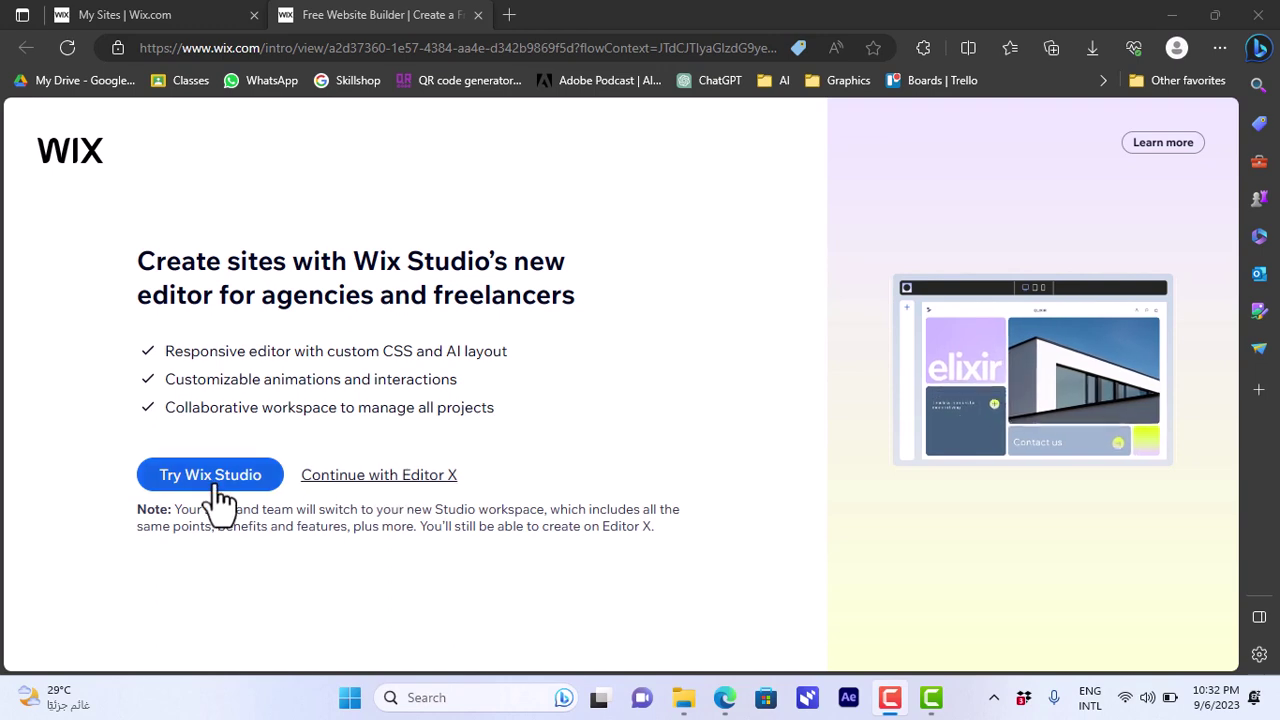
{"action": "left_click", "coordinate": [398, 480]}
{"action": "left_click", "coordinate": [397, 481]}
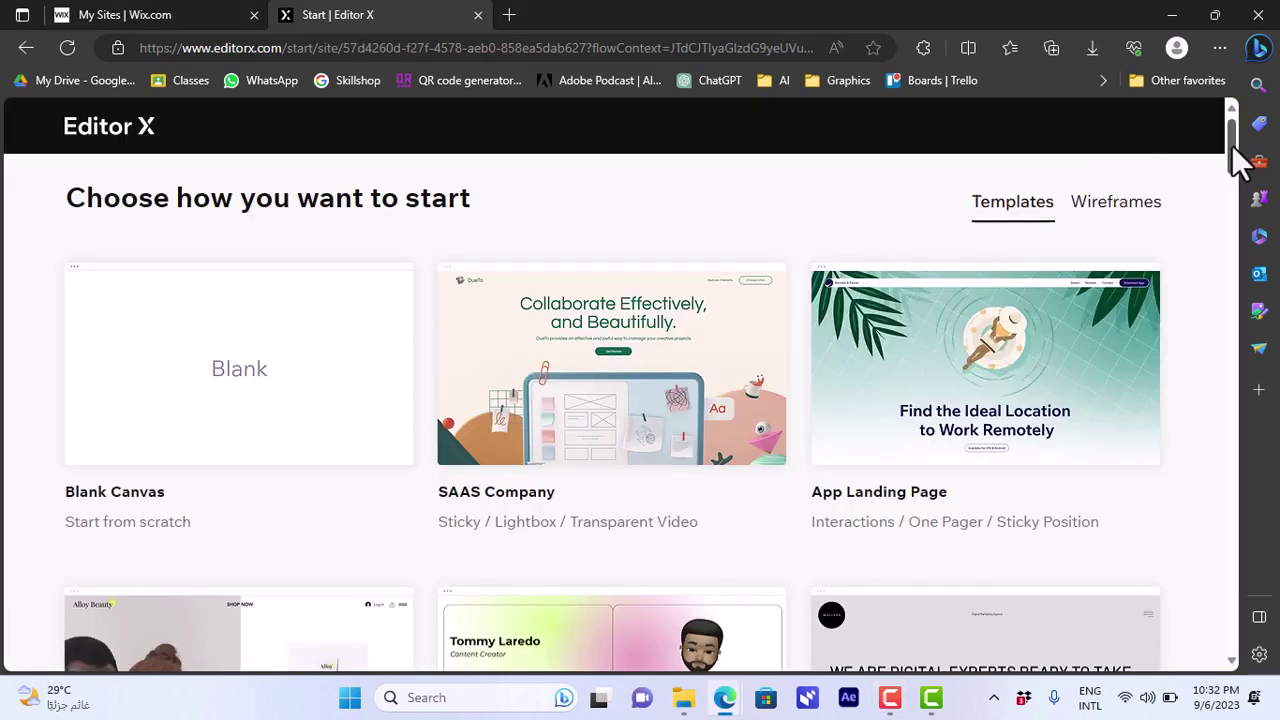
{"action": "left_click_drag", "start_coordinate": [1231, 143], "coordinate": [1211, 294]}
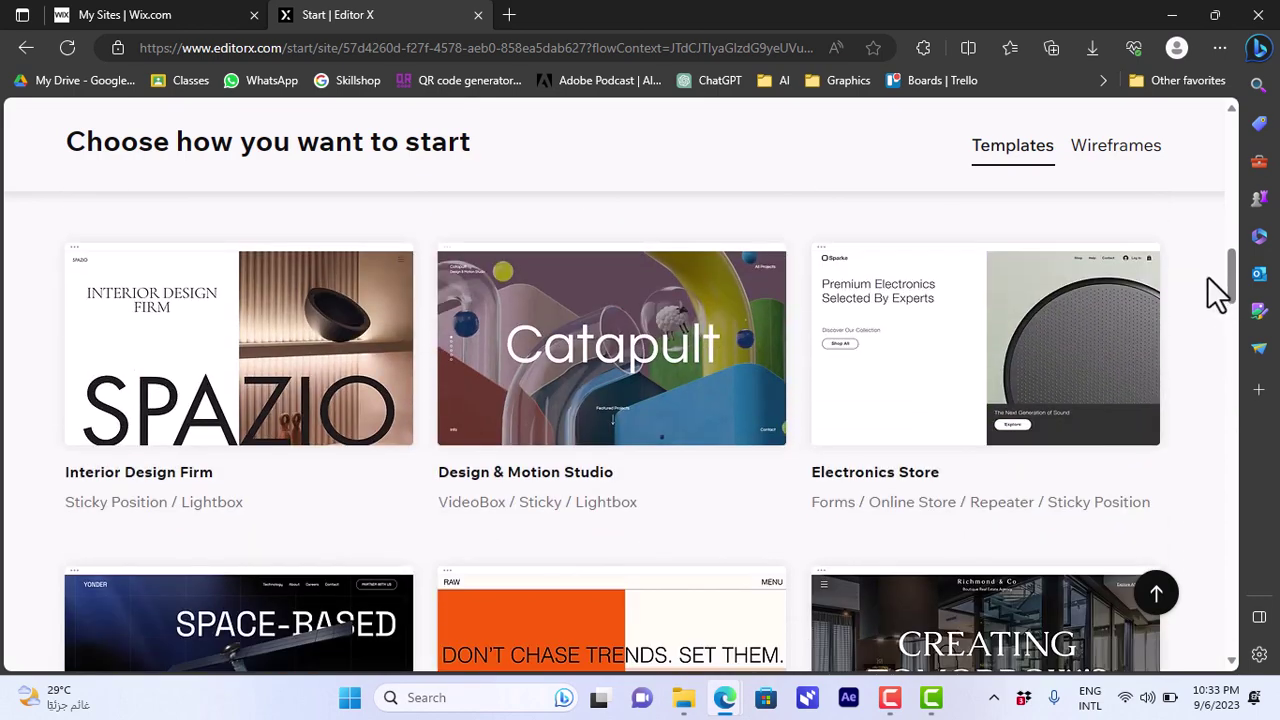
{"action": "mouse_move", "coordinate": [1023, 337]}
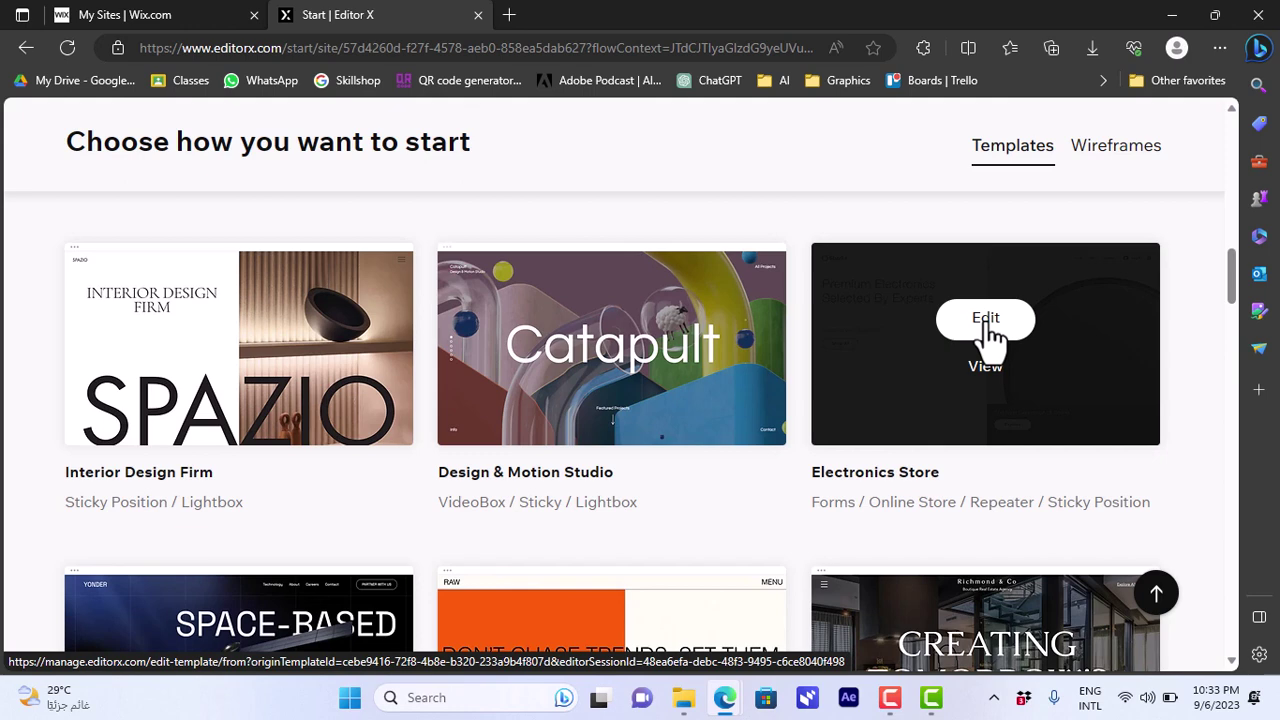
{"action": "left_click", "coordinate": [986, 322]}
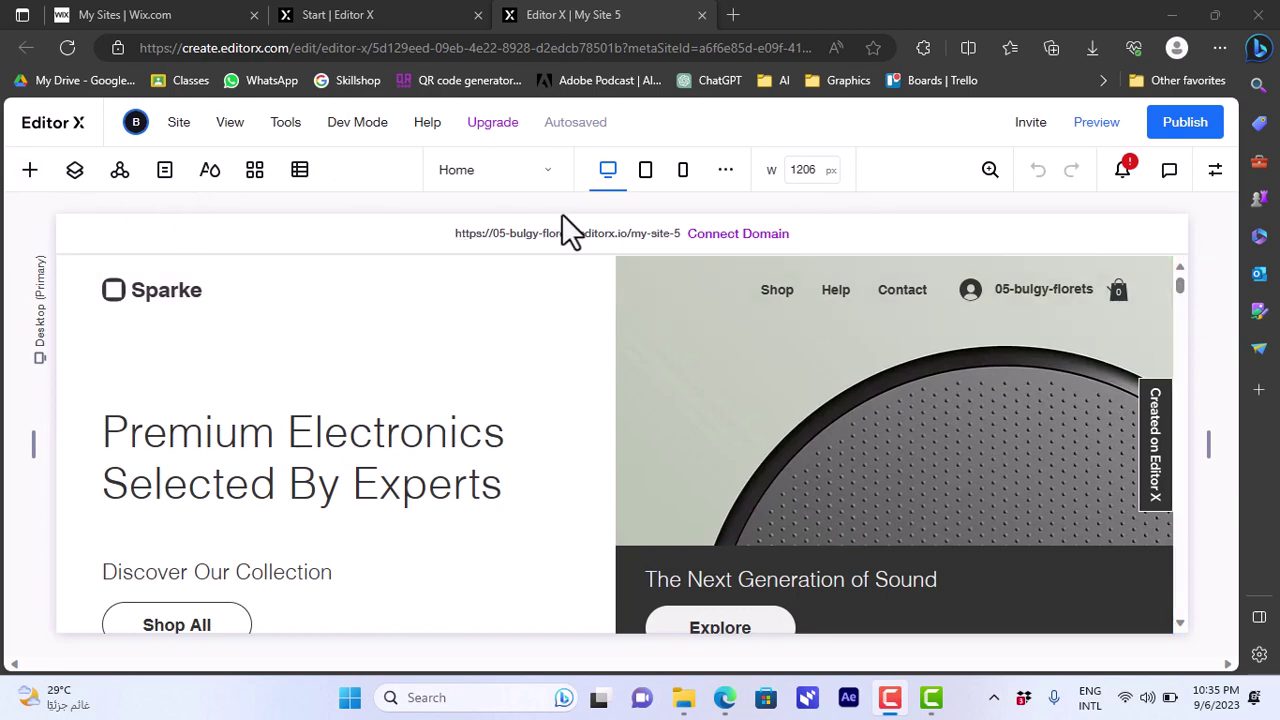
{"action": "left_click", "coordinate": [648, 185]}
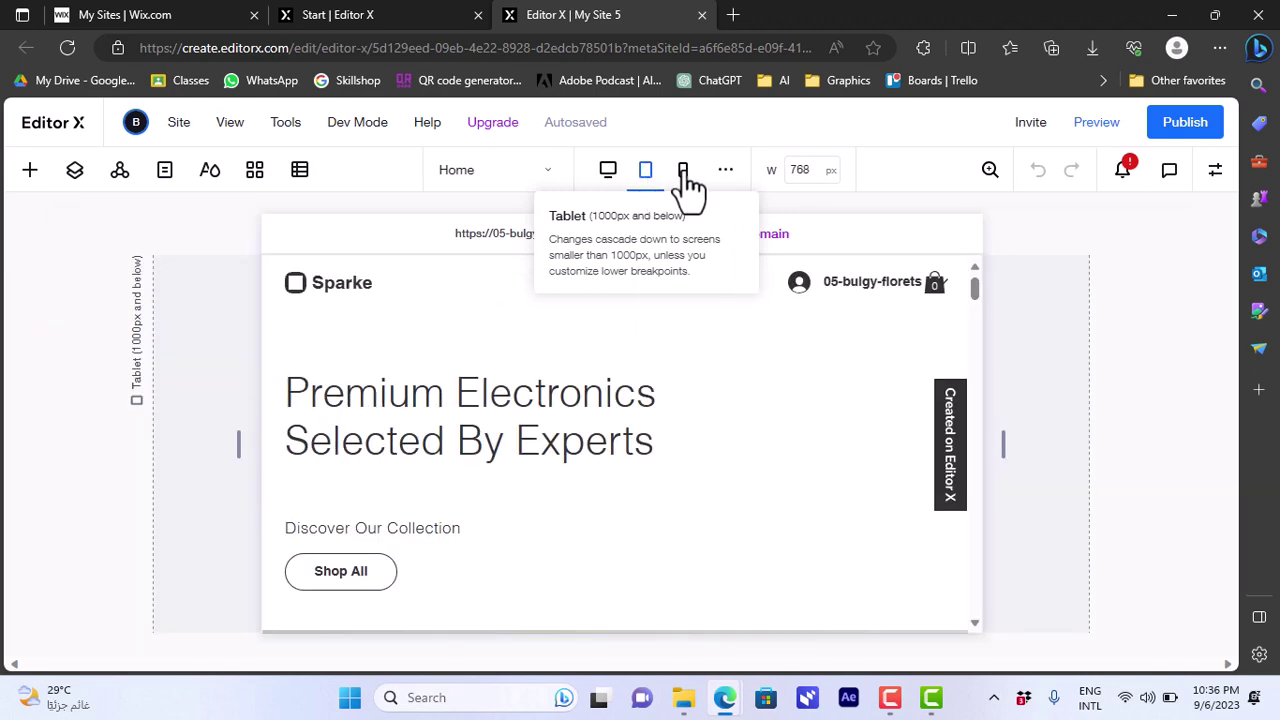
{"action": "left_click", "coordinate": [688, 178]}
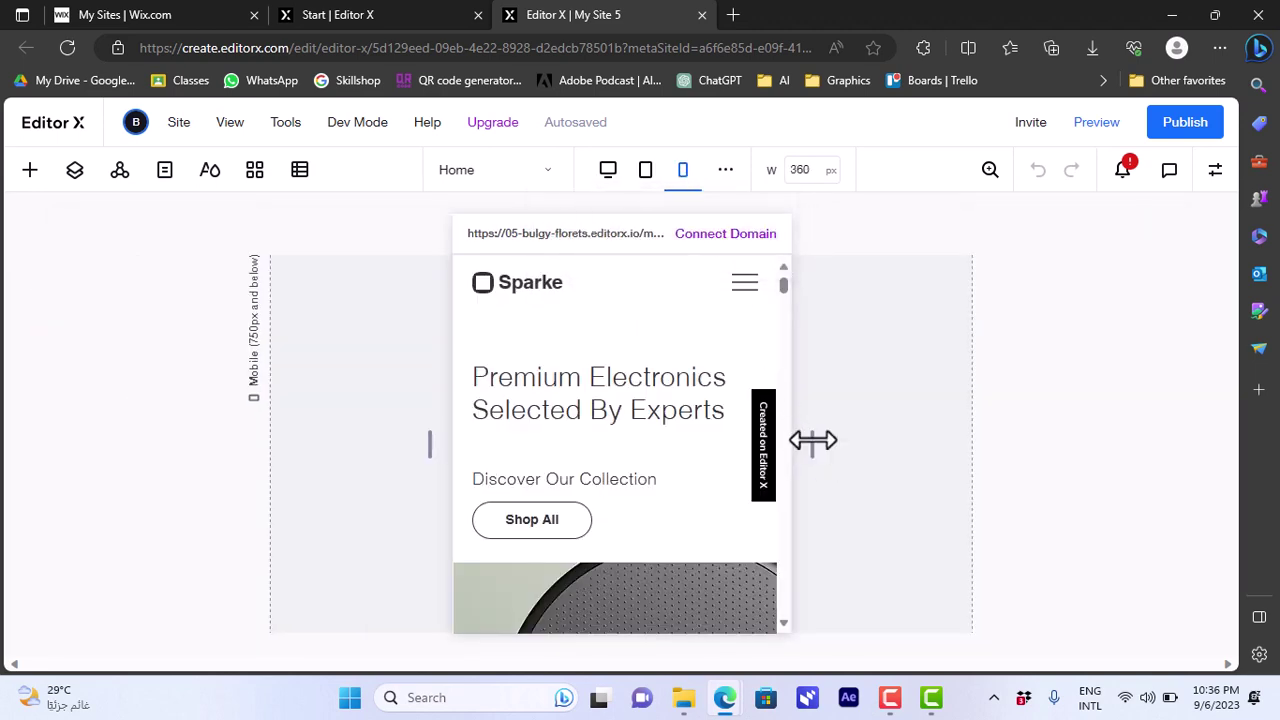
{"action": "mouse_move", "coordinate": [814, 442]}
{"action": "left_mouse_down"}
{"action": "mouse_move", "coordinate": [835, 441]}
{"action": "mouse_move", "coordinate": [817, 440]}
{"action": "left_mouse_up"}
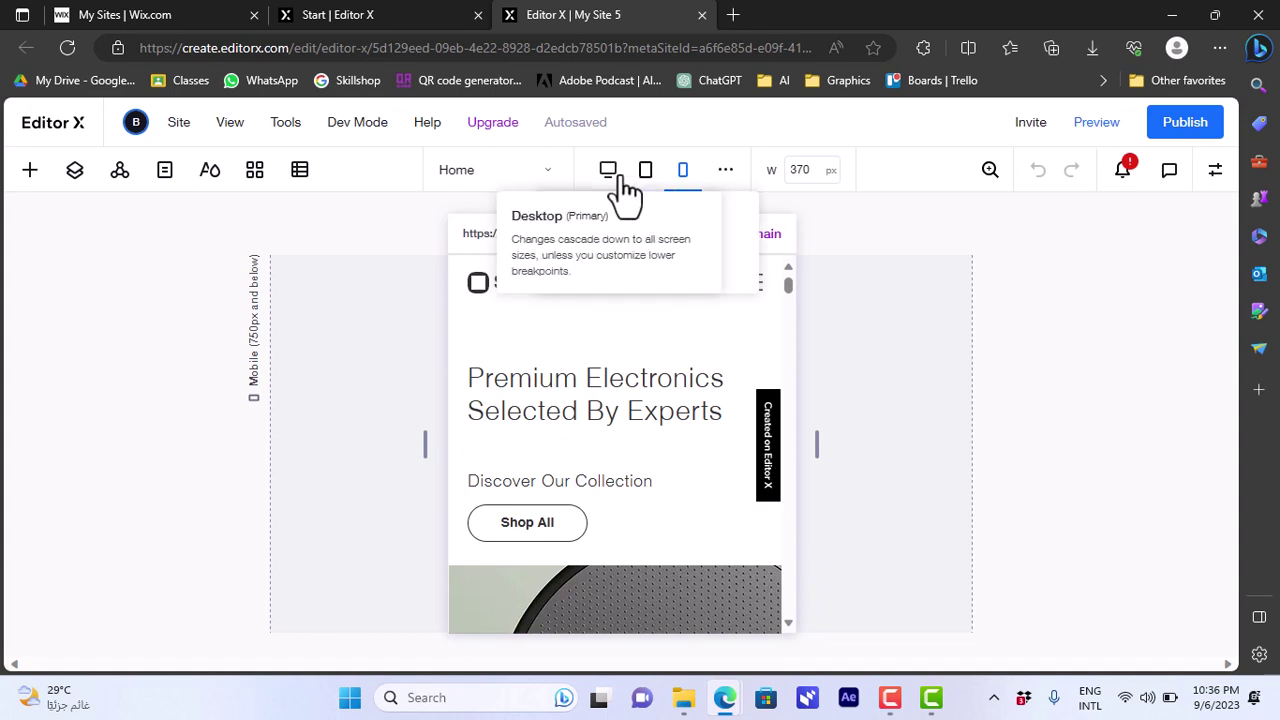
{"action": "left_click", "coordinate": [608, 172]}
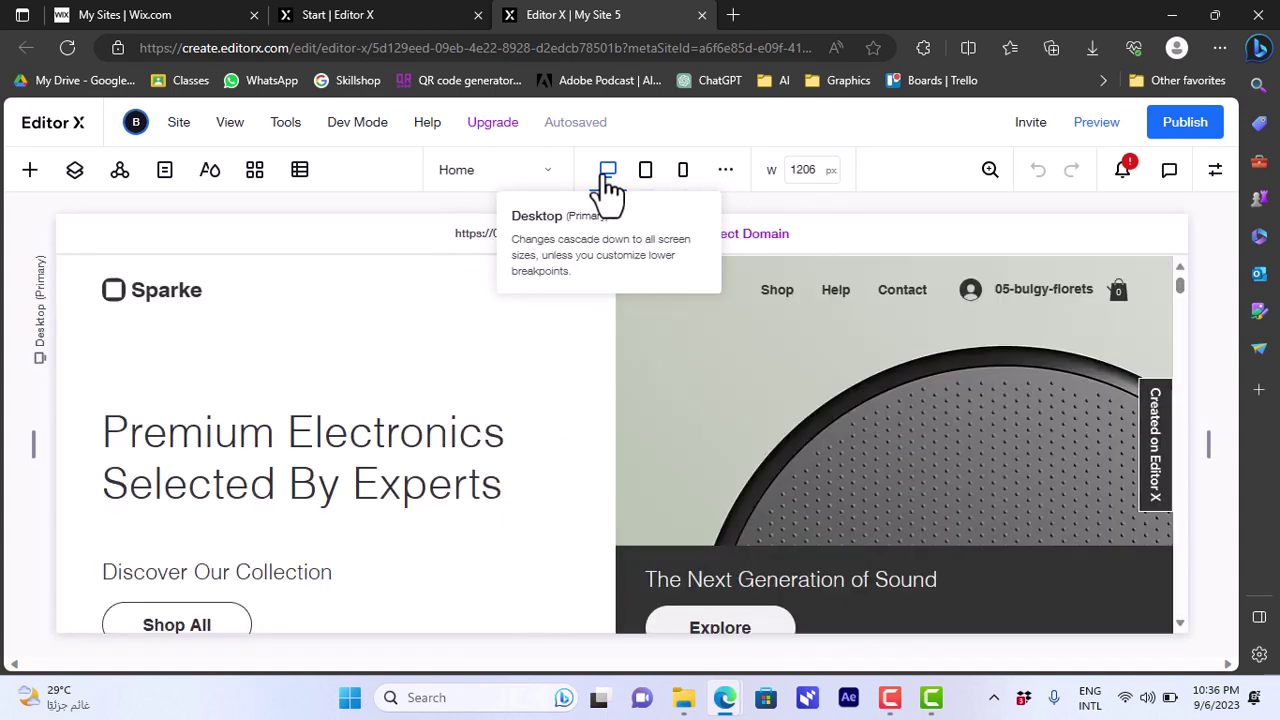
{"action": "left_click", "coordinate": [31, 176]}
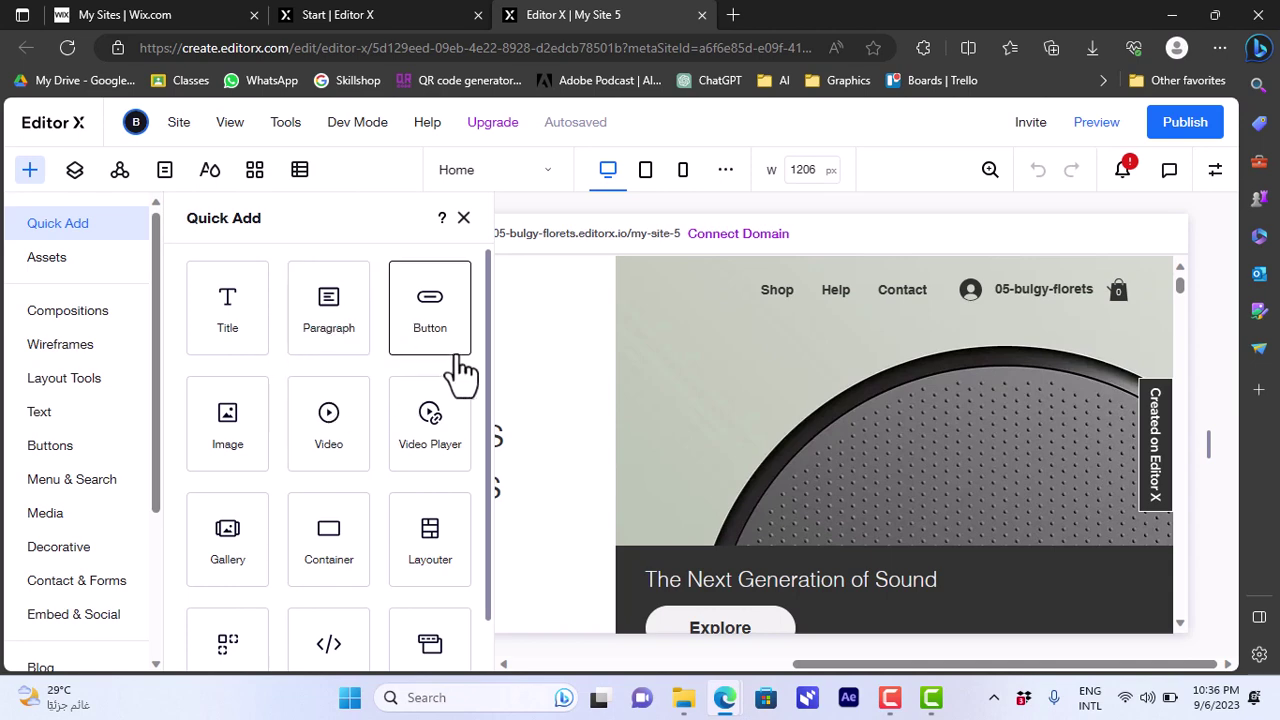
{"action": "scroll", "coordinate": [486, 410], "scroll_direction": "down", "scroll_amount": 2}
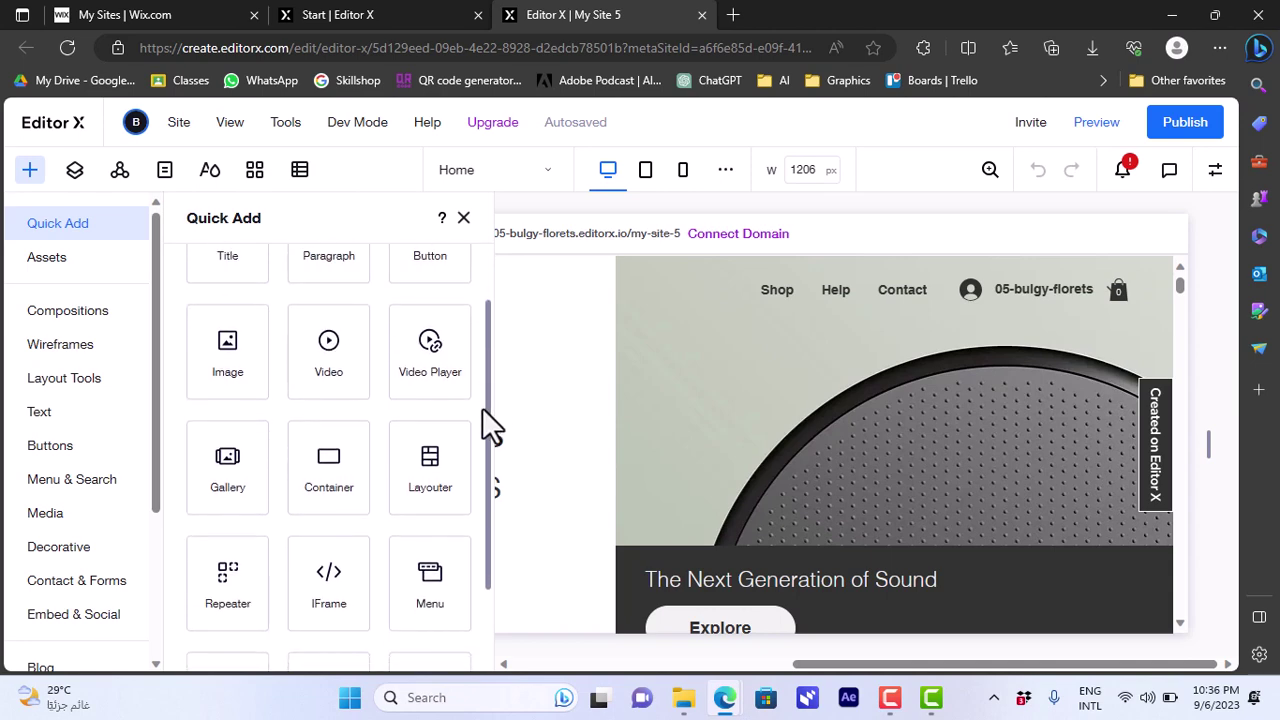
{"action": "scroll", "coordinate": [484, 380], "scroll_direction": "up", "scroll_amount": 2}
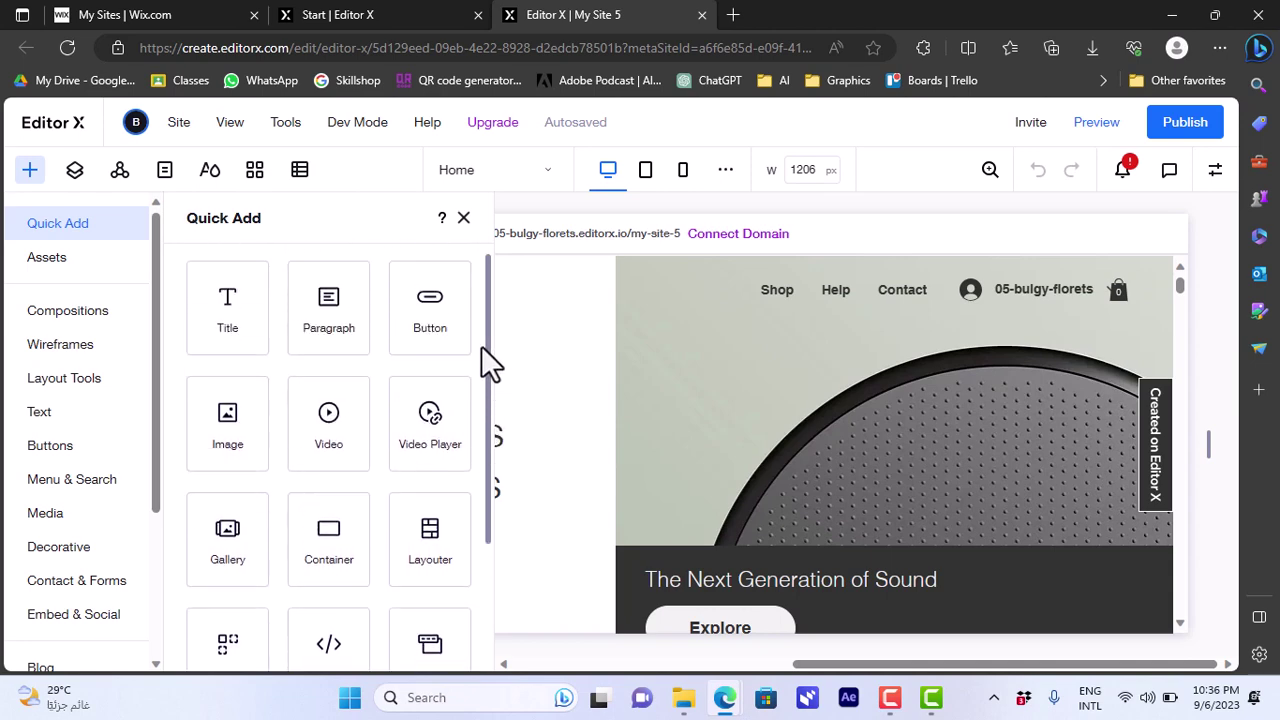
{"action": "left_click", "coordinate": [50, 260]}
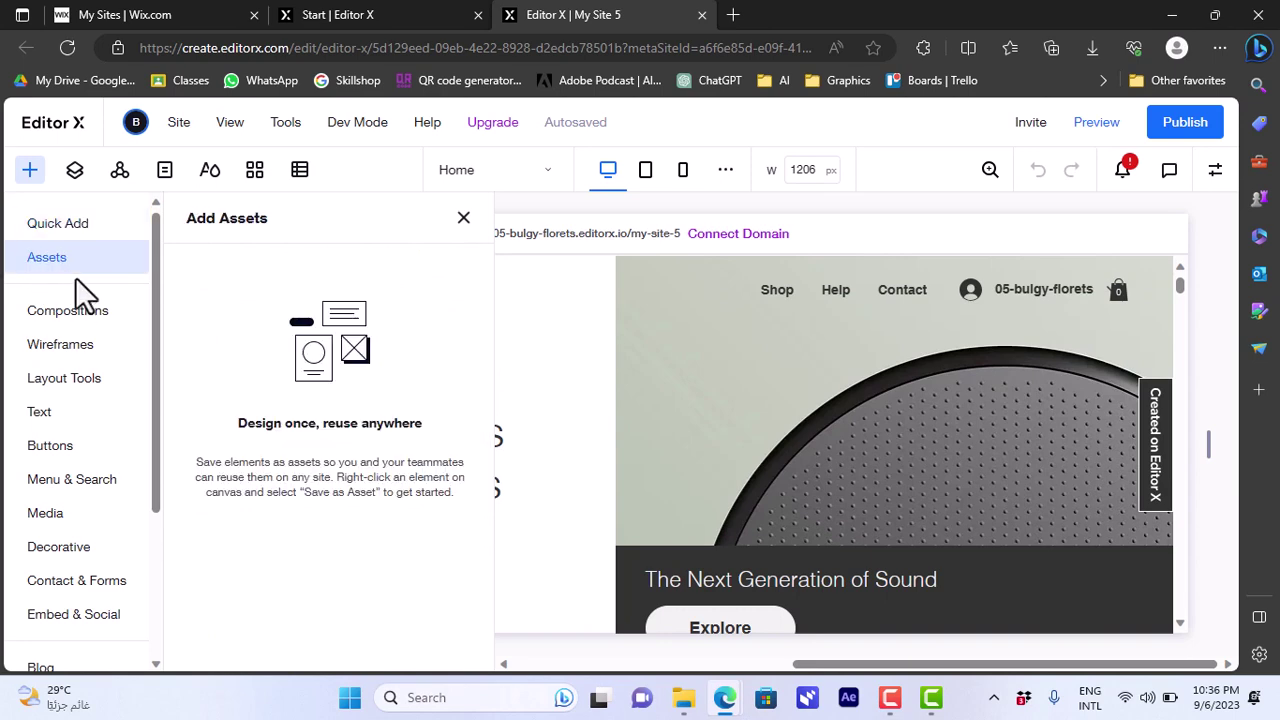
{"action": "left_click", "coordinate": [47, 421]}
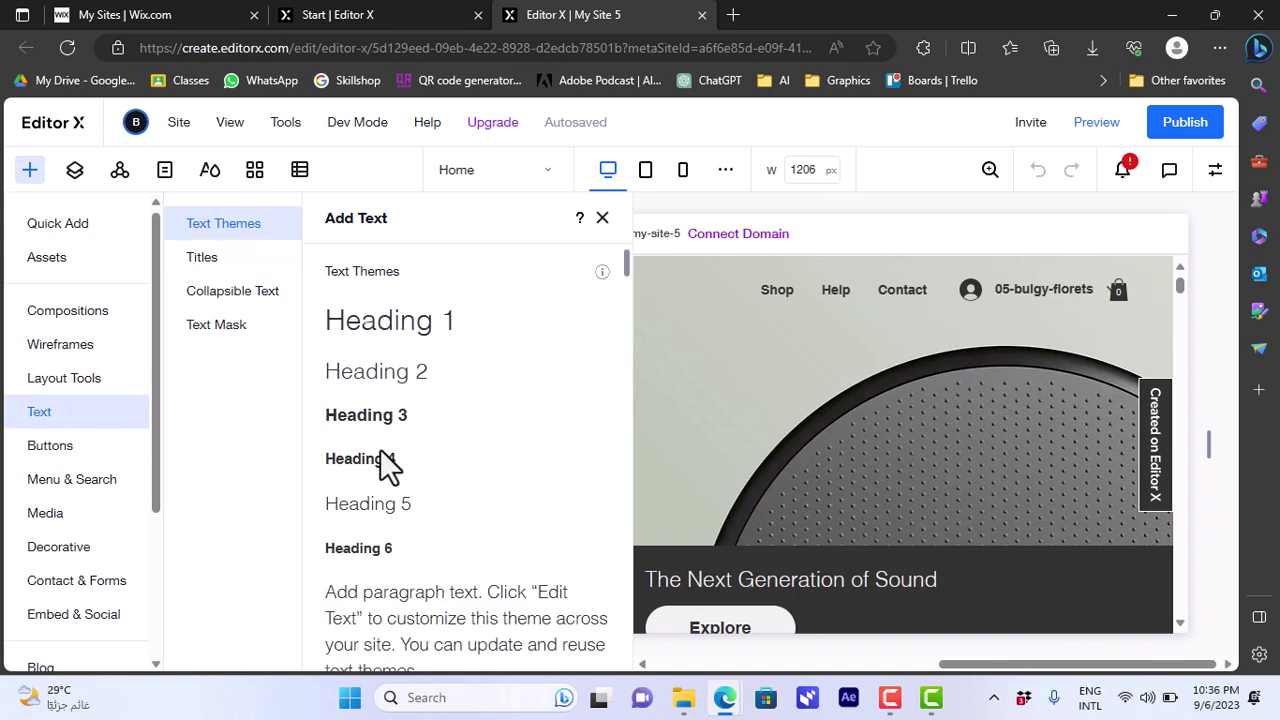
{"action": "left_click", "coordinate": [206, 264]}
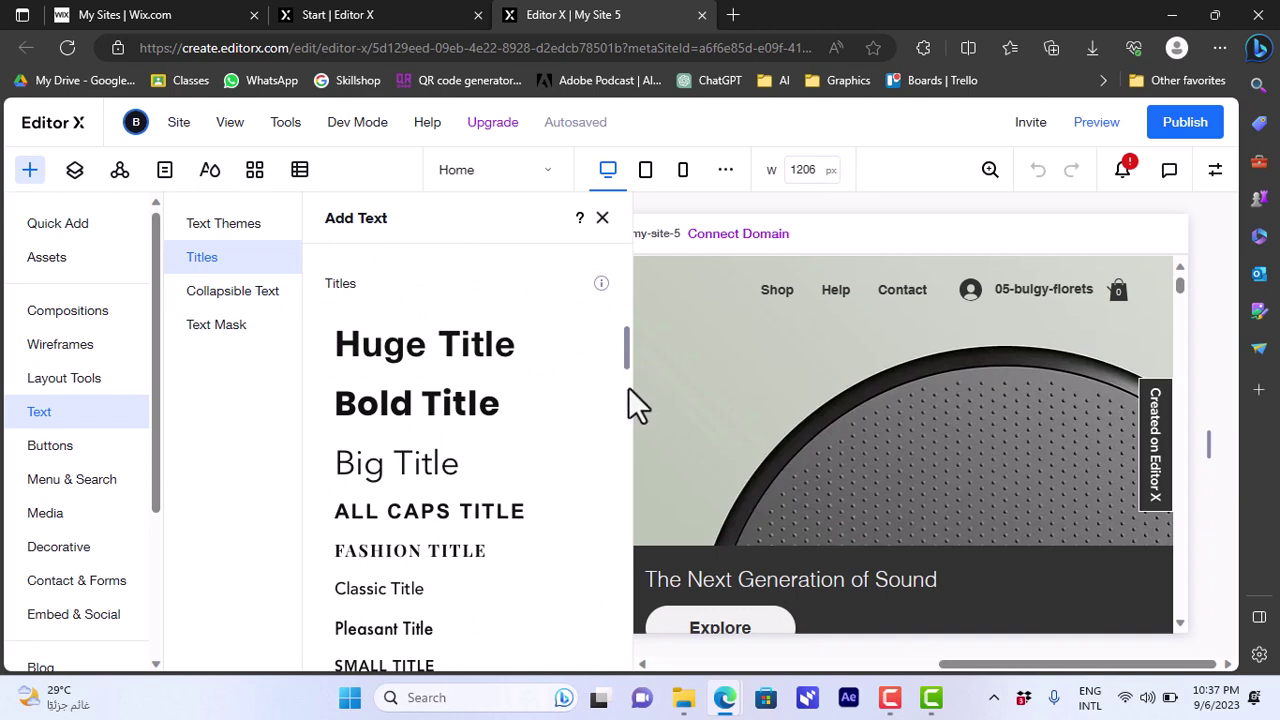
{"action": "scroll", "coordinate": [628, 390], "scroll_direction": "down", "scroll_amount": 5}
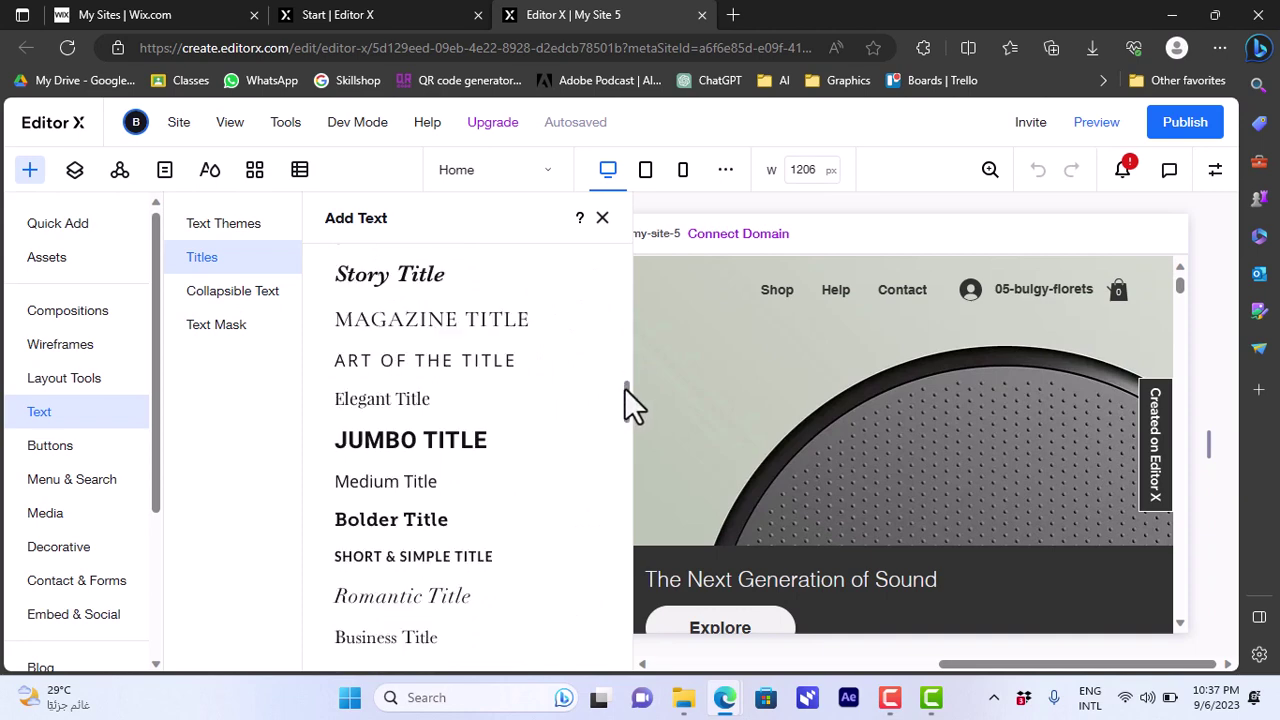
{"action": "scroll", "coordinate": [624, 400], "scroll_direction": "up", "scroll_amount": 5}
{"action": "left_click", "coordinate": [229, 305]}
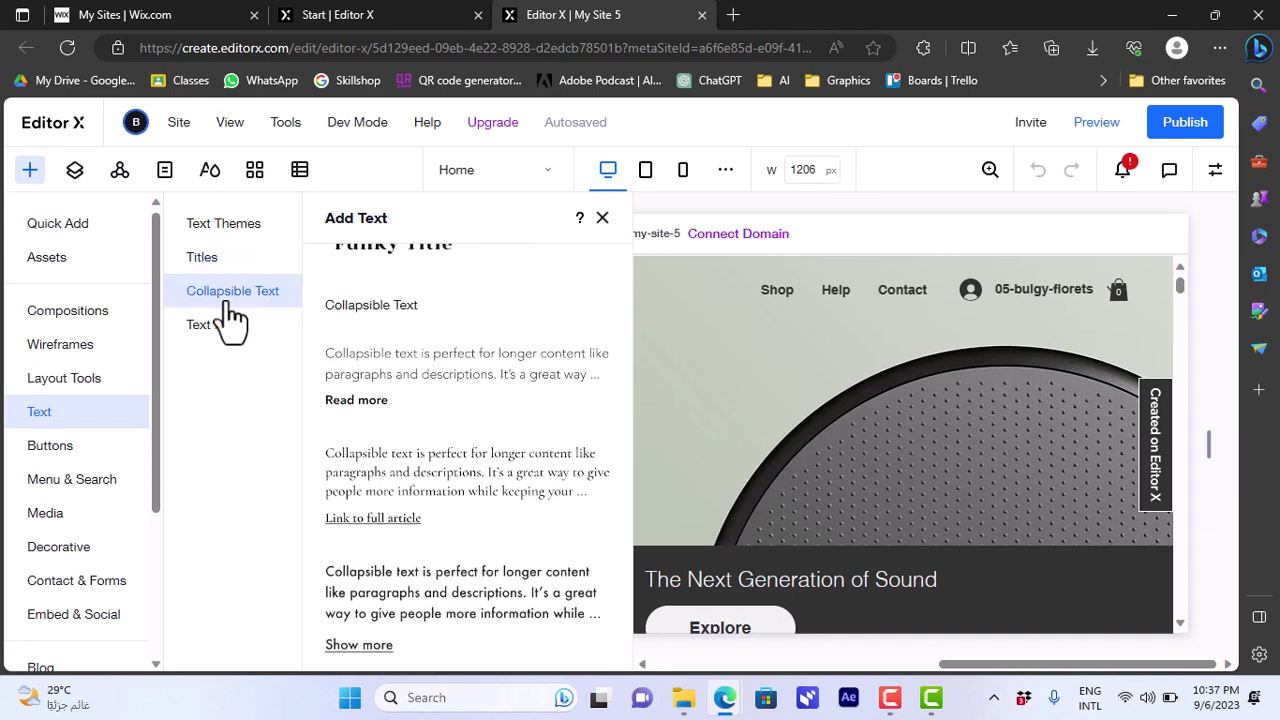
{"action": "left_click", "coordinate": [218, 330]}
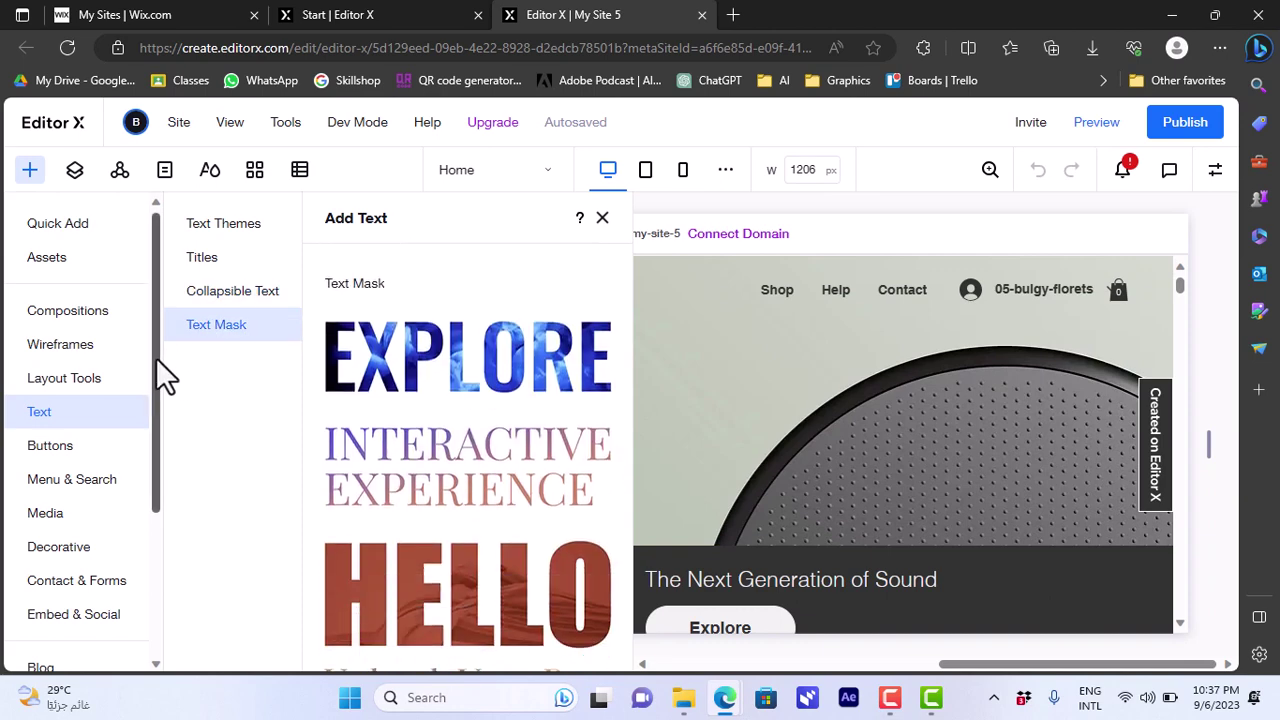
{"action": "scroll", "coordinate": [158, 400], "scroll_direction": "down", "scroll_amount": 3}
{"action": "scroll", "coordinate": [160, 360], "scroll_direction": "up", "scroll_amount": 3}
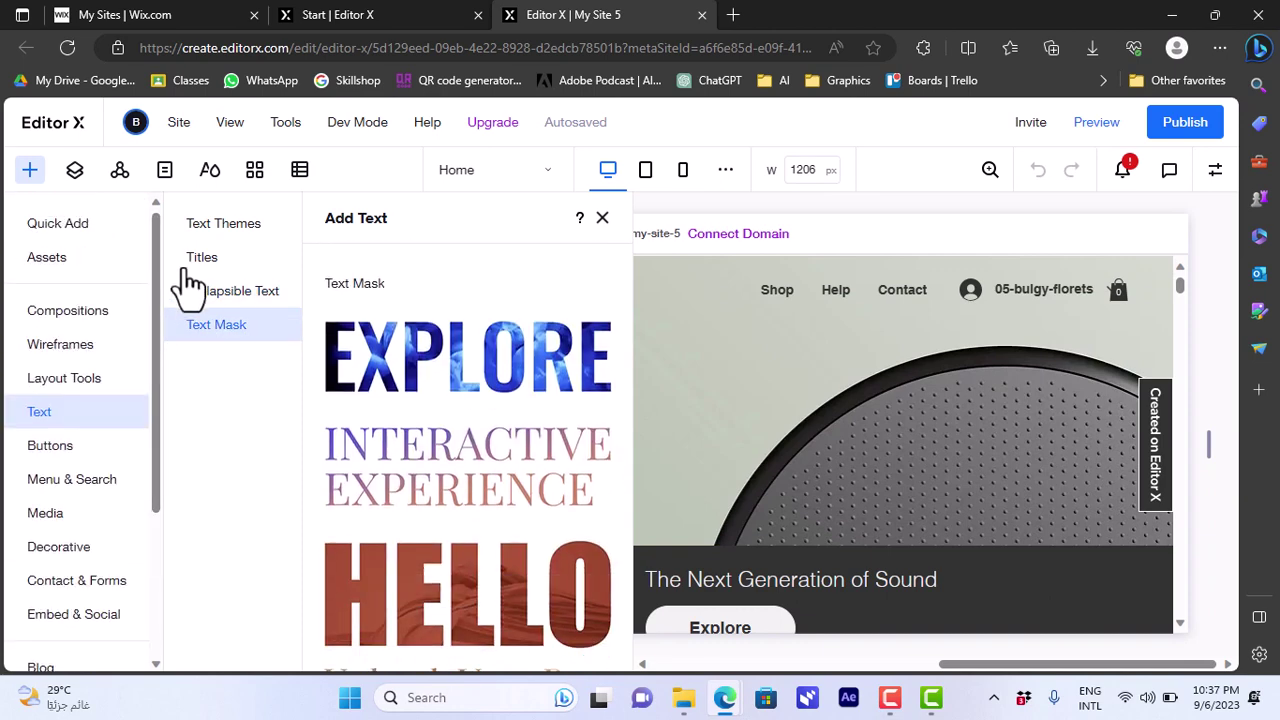
{"action": "left_click", "coordinate": [455, 370]}
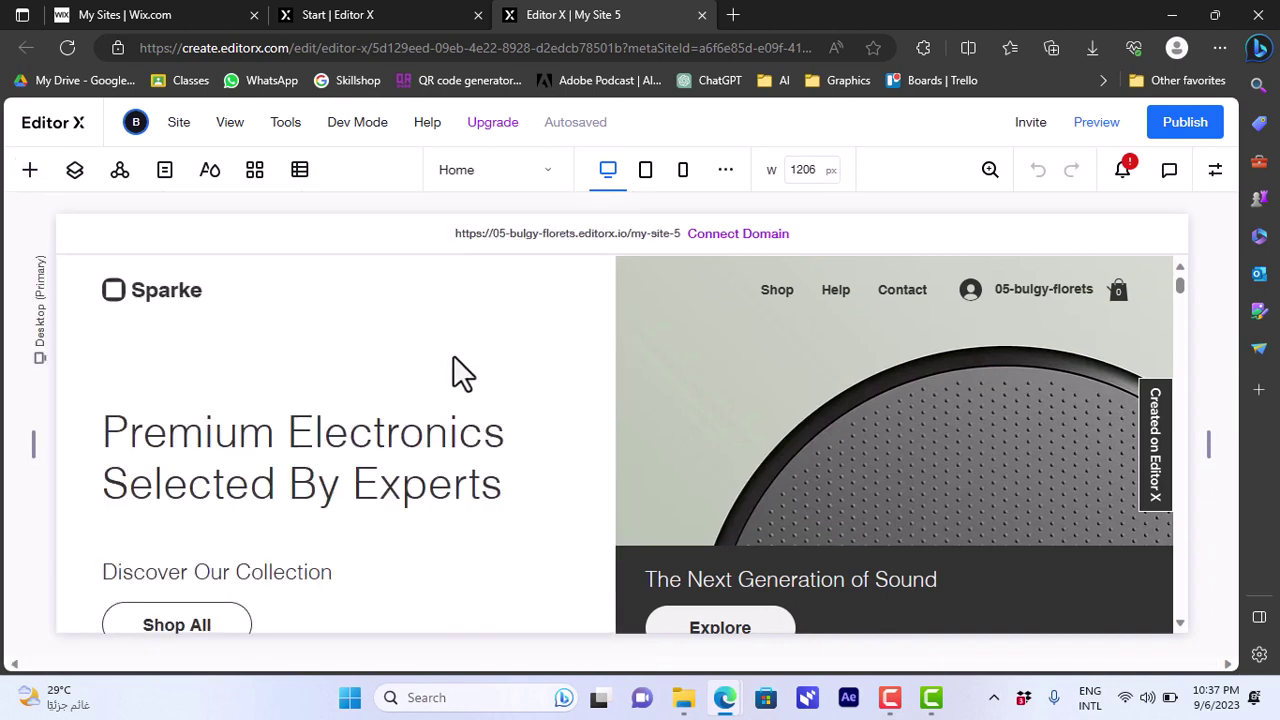
- Drag the blue EXPLORE text mask into the hero's top-left container
{"action": "left_click", "coordinate": [1177, 283]}
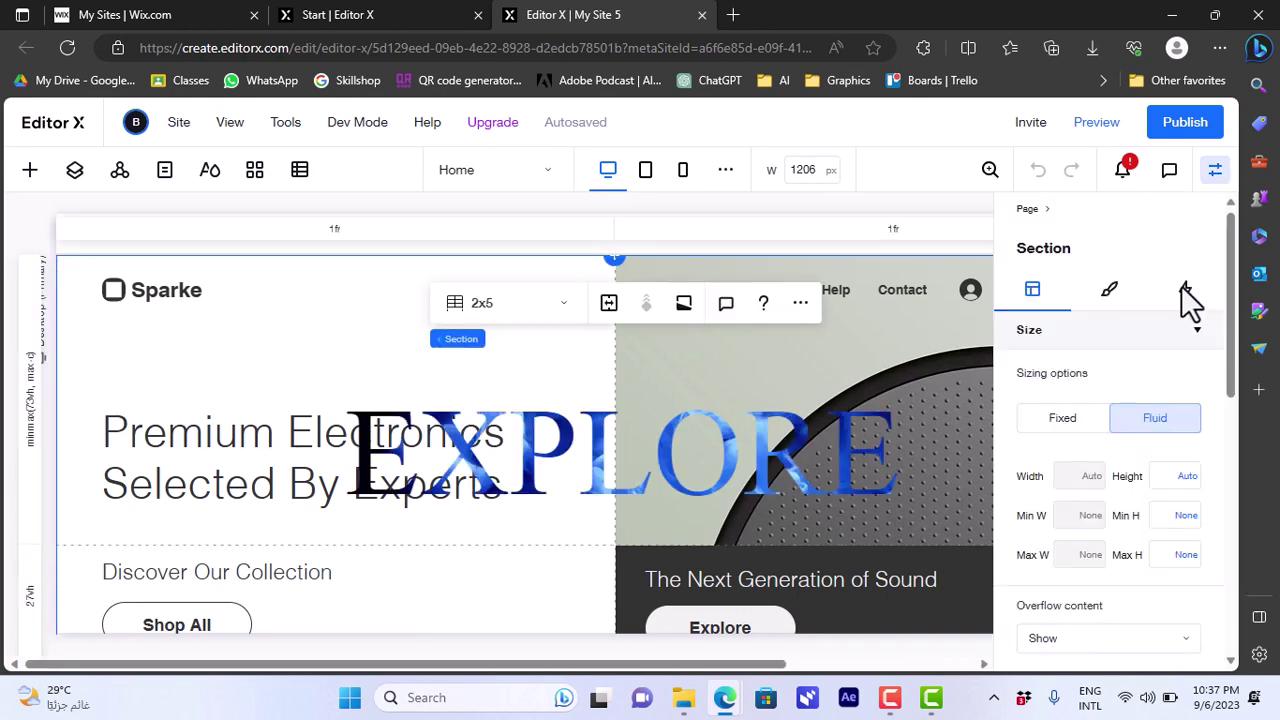
{"action": "left_click", "coordinate": [563, 462]}
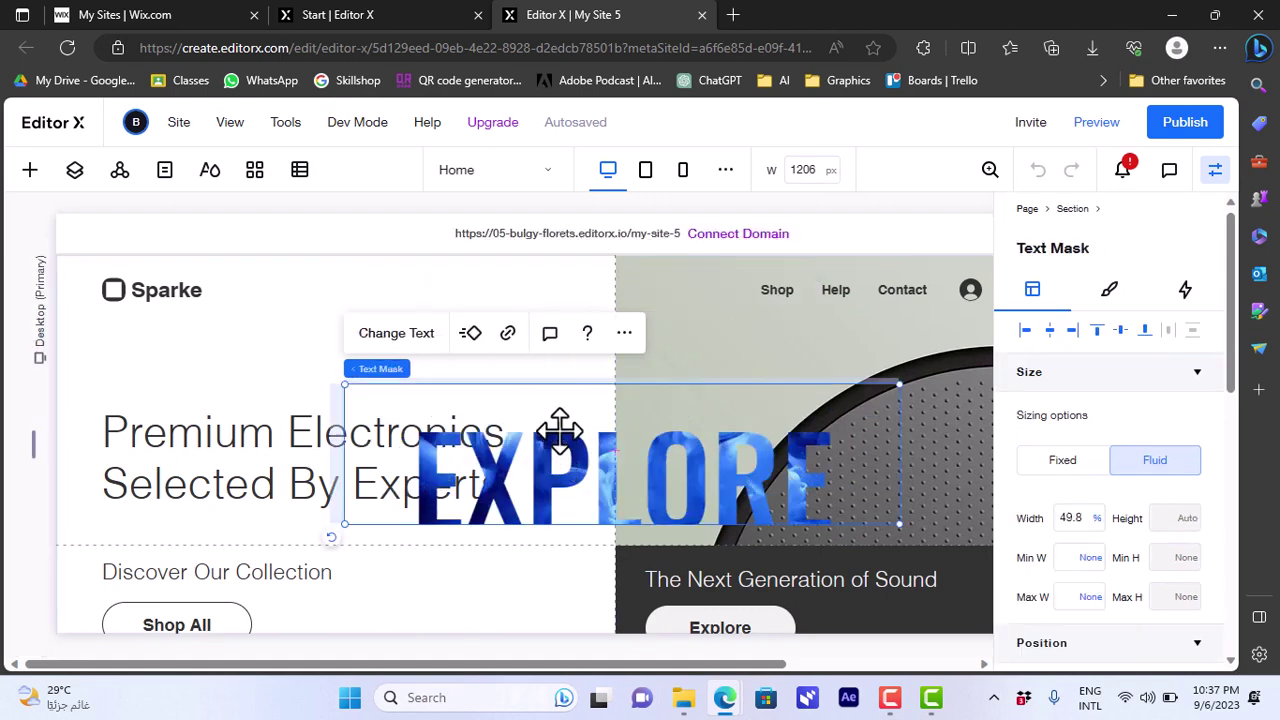
{"action": "left_click_drag", "start_coordinate": [558, 432], "coordinate": [300, 338]}
{"action": "left_click", "coordinate": [423, 348]}
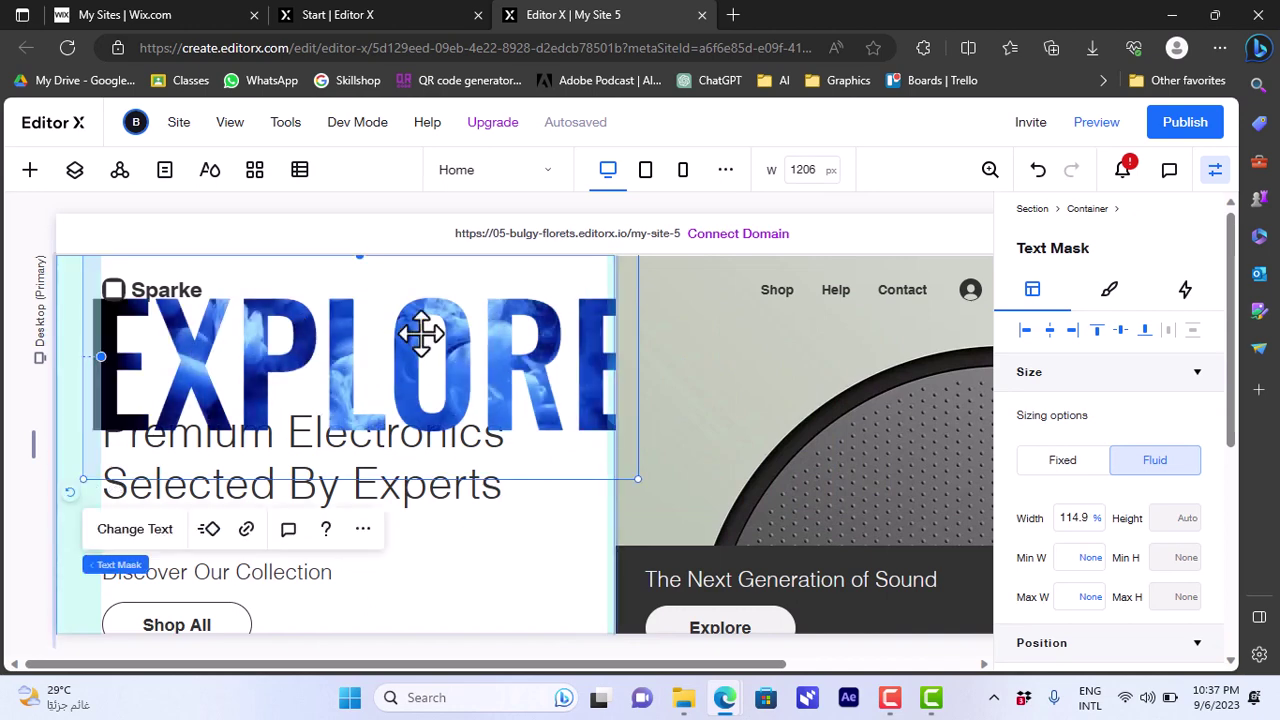
- Replace the mask text 'Explore' with 'how to simple' in the Change Text box
{"action": "left_click", "coordinate": [133, 533]}
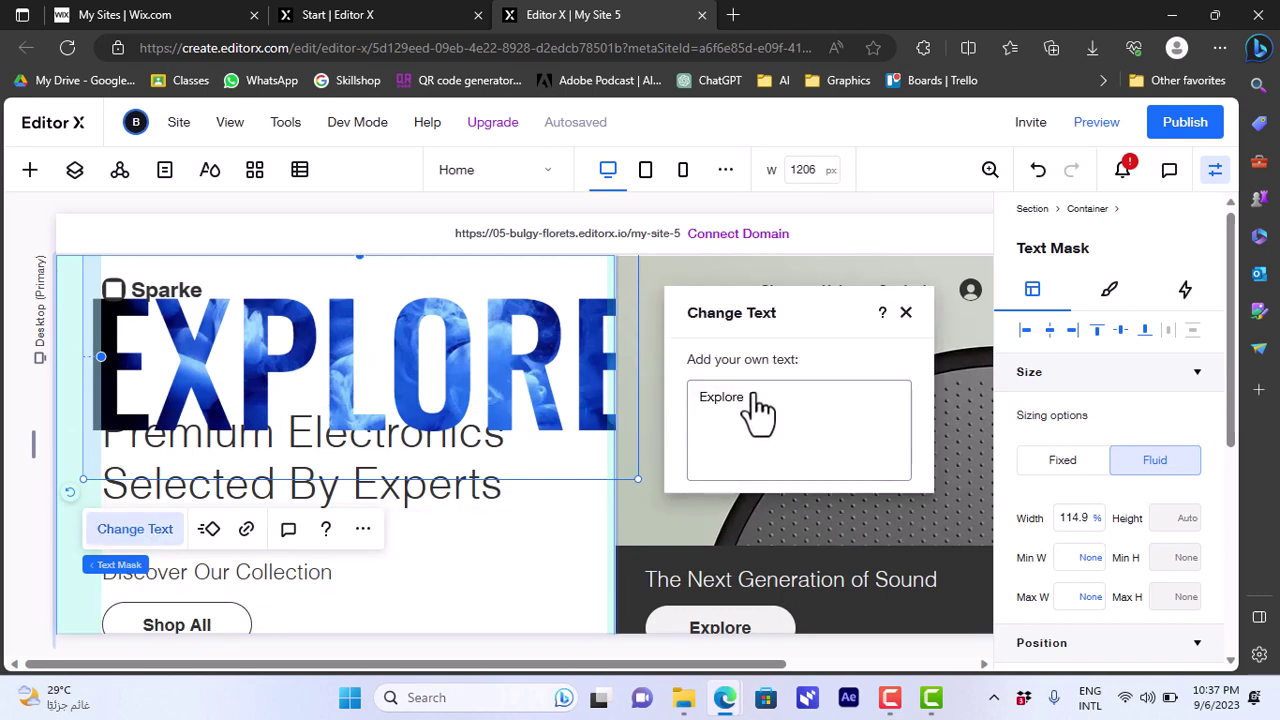
{"action": "left_click_drag", "start_coordinate": [757, 405], "coordinate": [690, 400]}
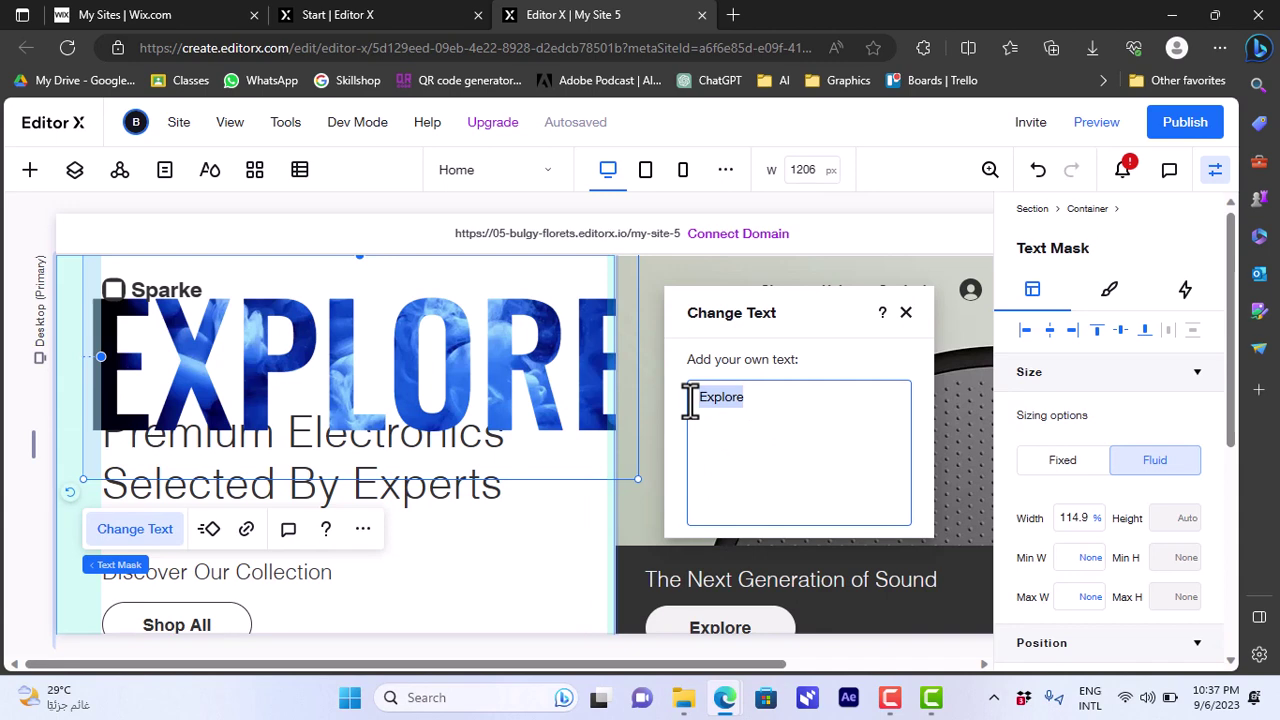
{"action": "type", "text": "how to simple"}
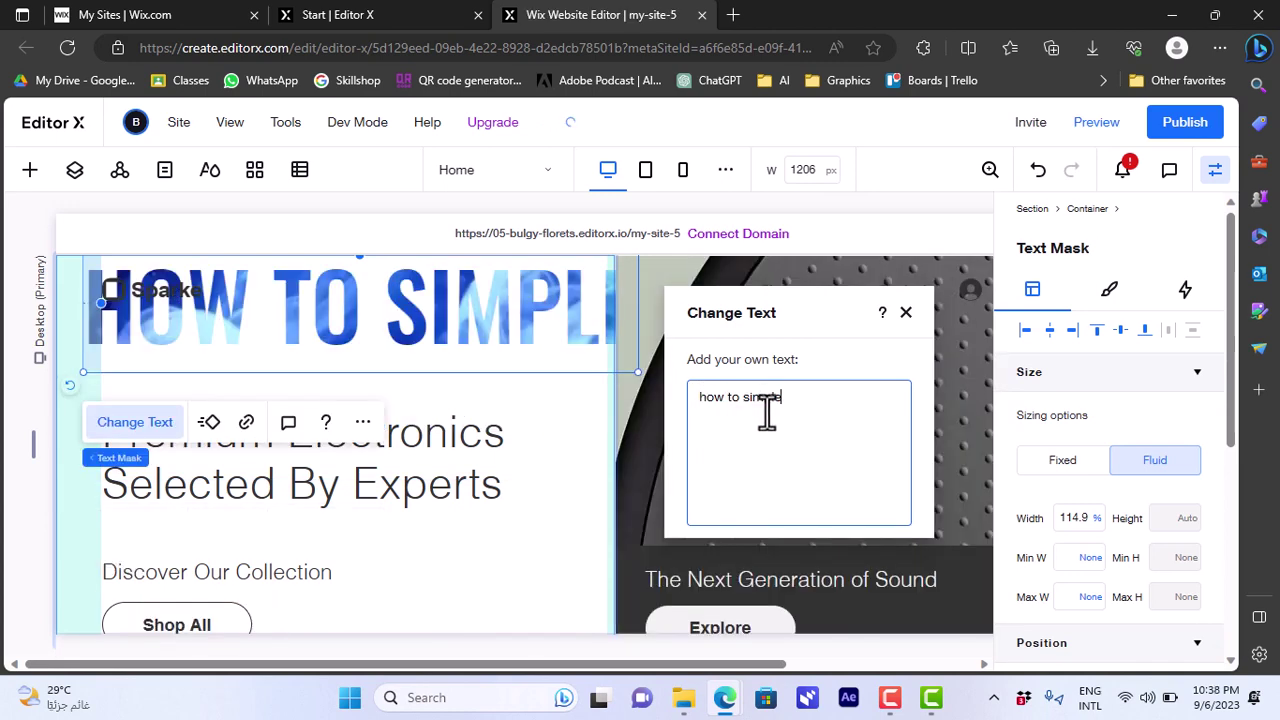
{"action": "left_click", "coordinate": [905, 313]}
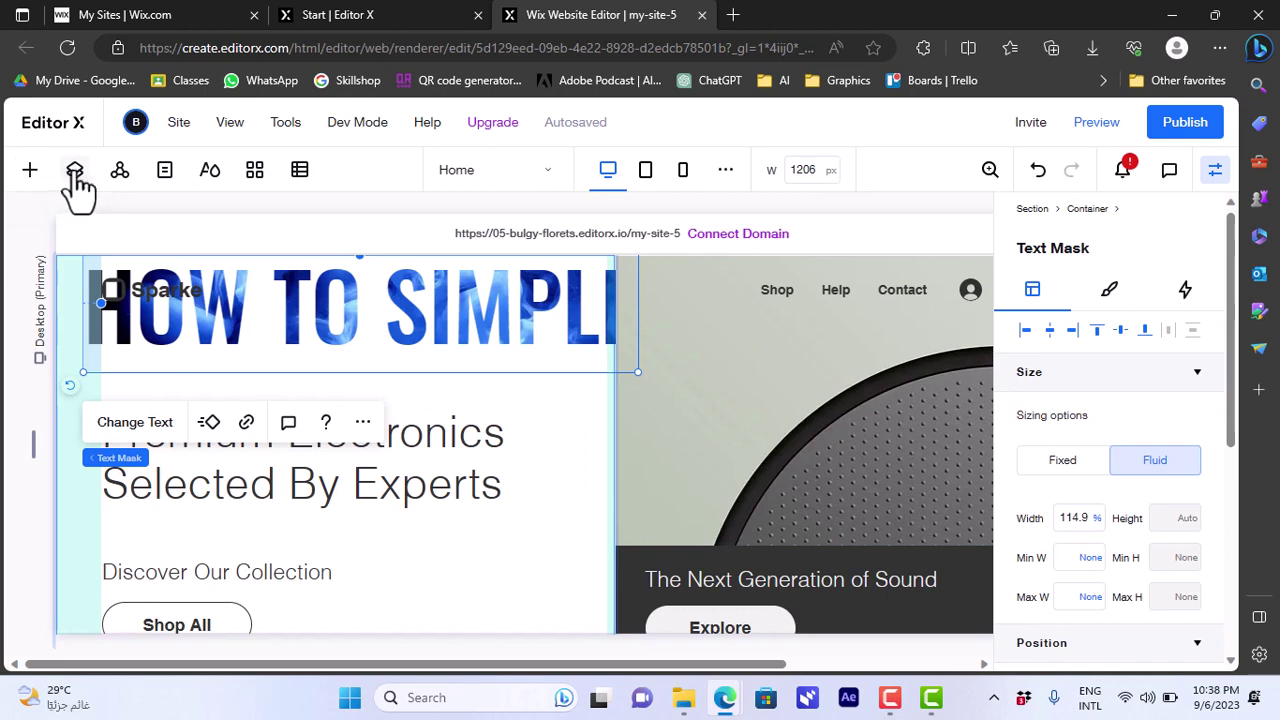
- Switch the editor to the Product Page under Store Pages
{"action": "left_click", "coordinate": [165, 182]}
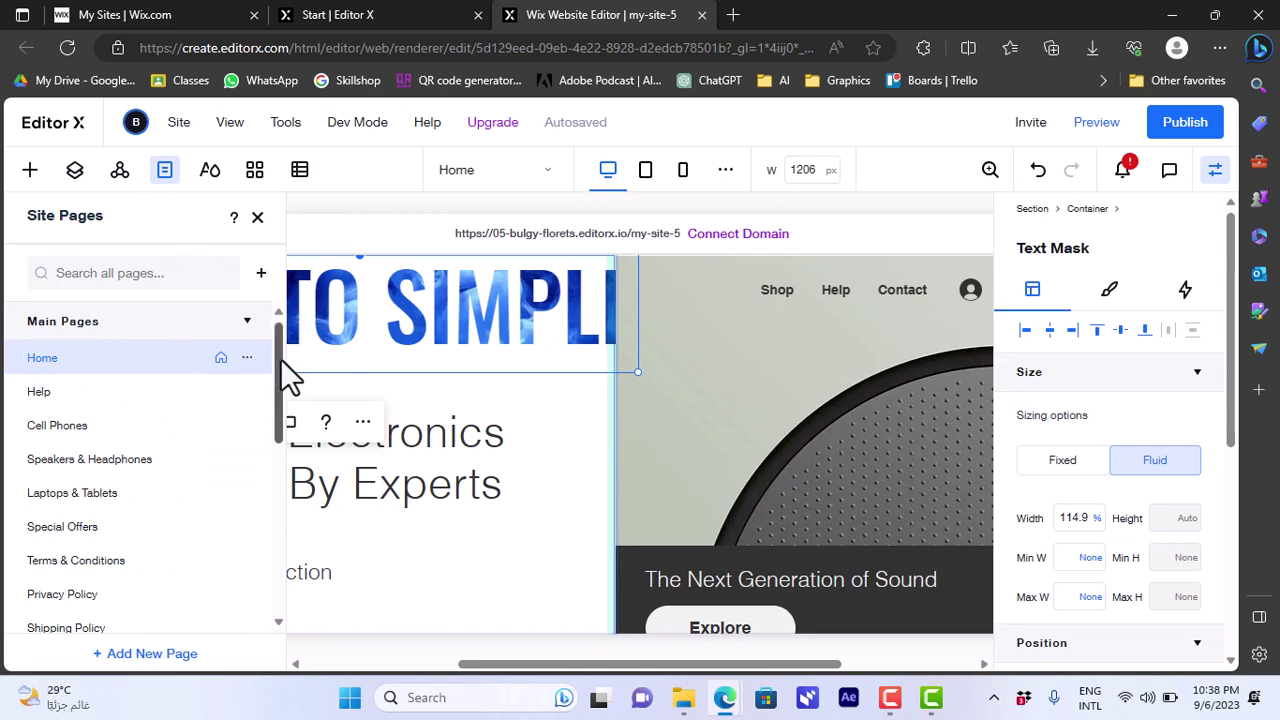
{"action": "left_click_drag", "start_coordinate": [281, 367], "coordinate": [287, 520]}
{"action": "scroll", "coordinate": [286, 520], "scroll_direction": "up", "scroll_amount": 1}
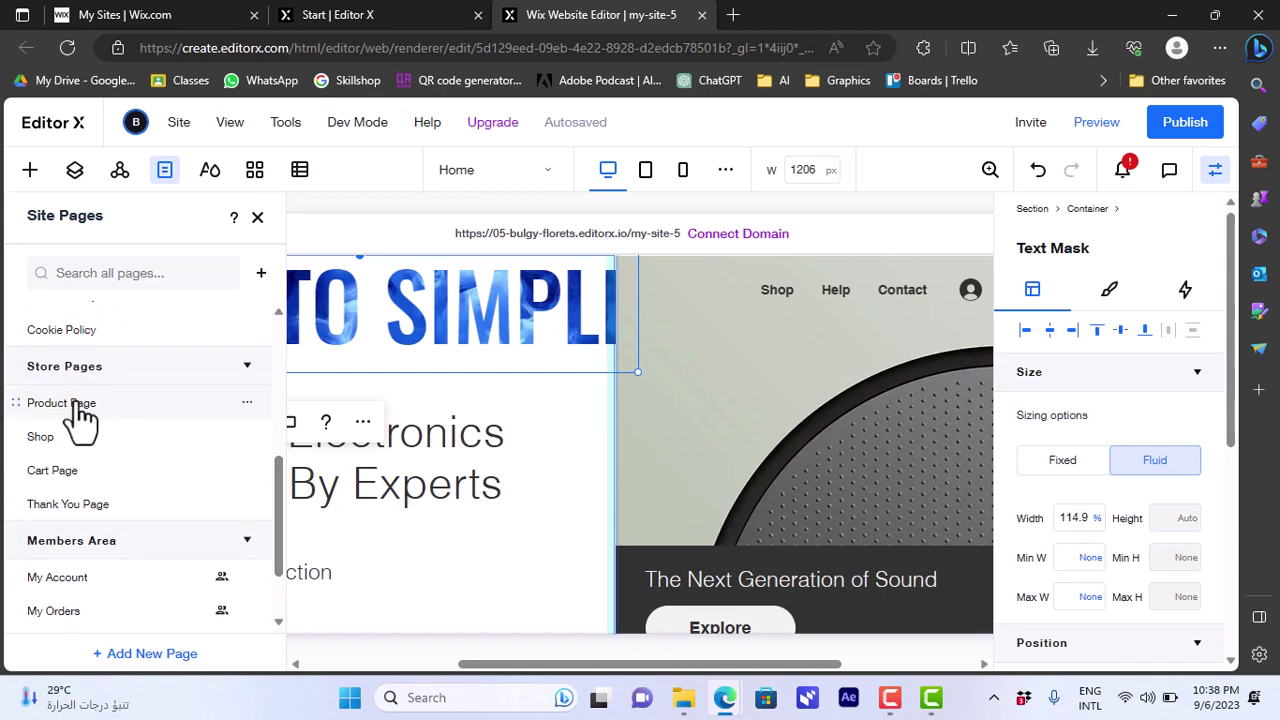
{"action": "left_click", "coordinate": [73, 409]}
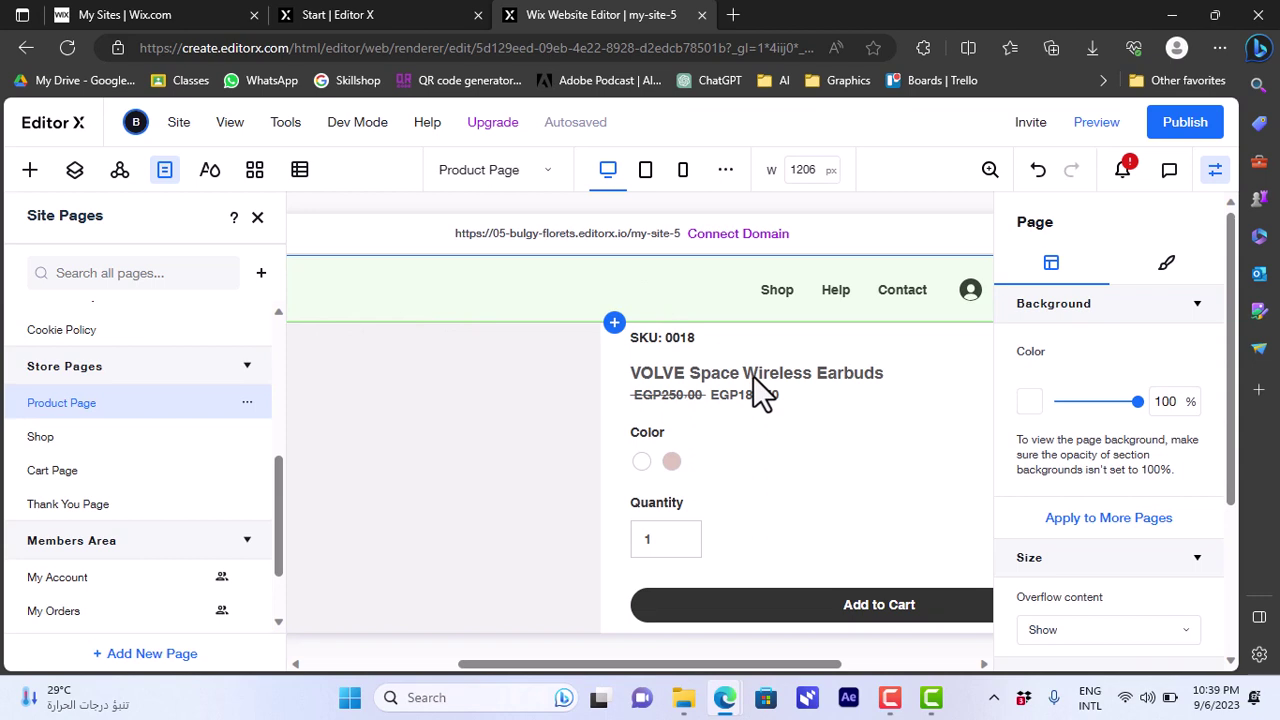
- Close the Add Elements panel to clear the Product Page canvas
{"action": "left_click", "coordinate": [31, 178]}
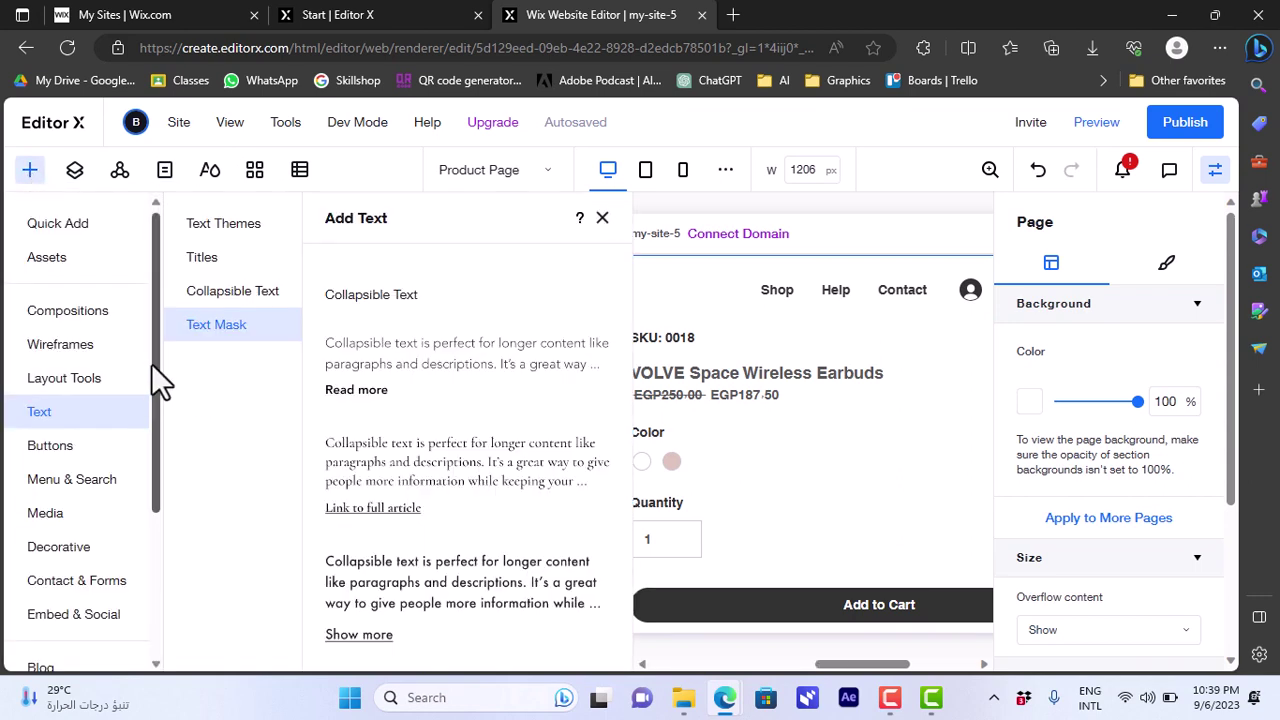
{"action": "left_click_drag", "start_coordinate": [153, 363], "coordinate": [161, 513]}
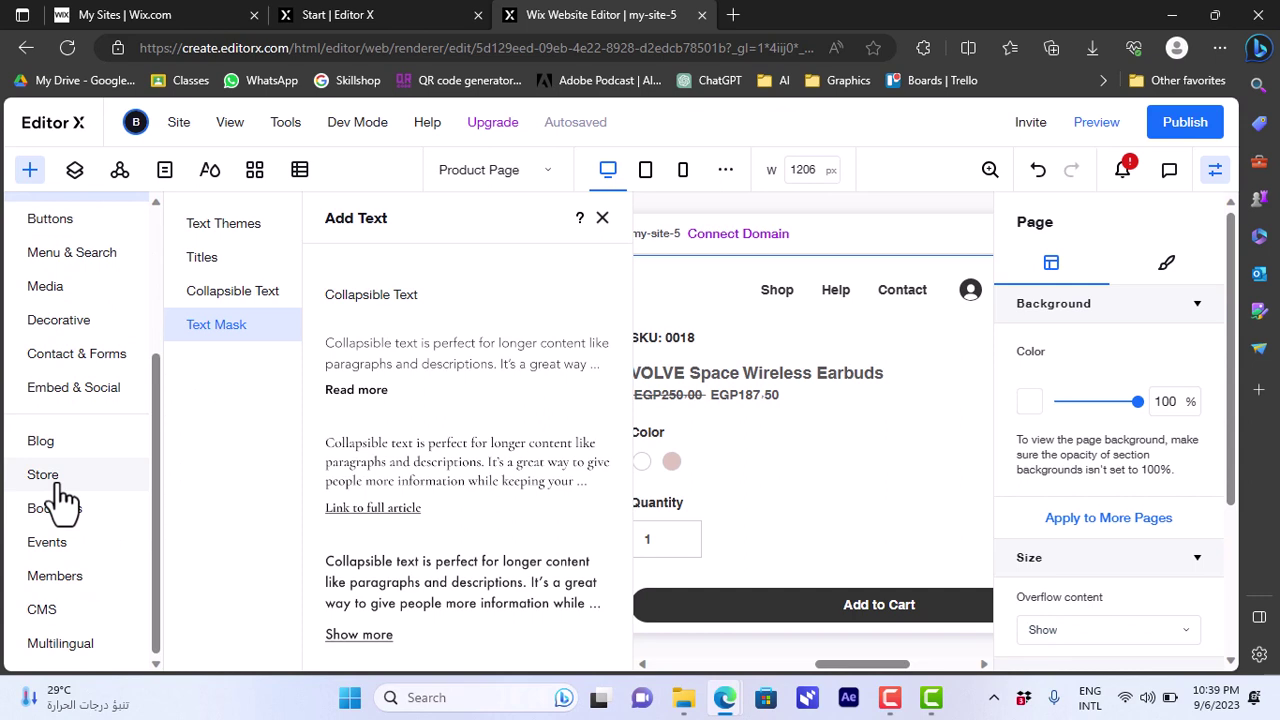
{"action": "scroll", "coordinate": [158, 548], "scroll_direction": "up", "scroll_amount": 1}
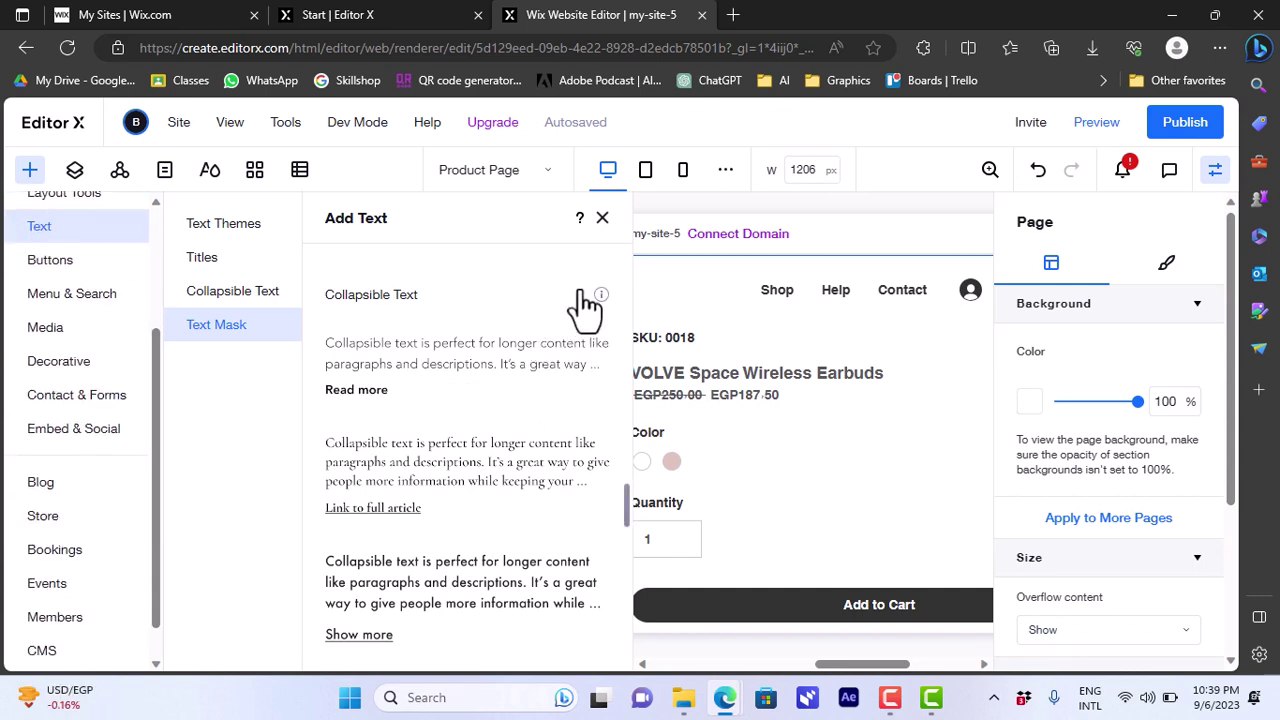
{"action": "left_click", "coordinate": [603, 218]}
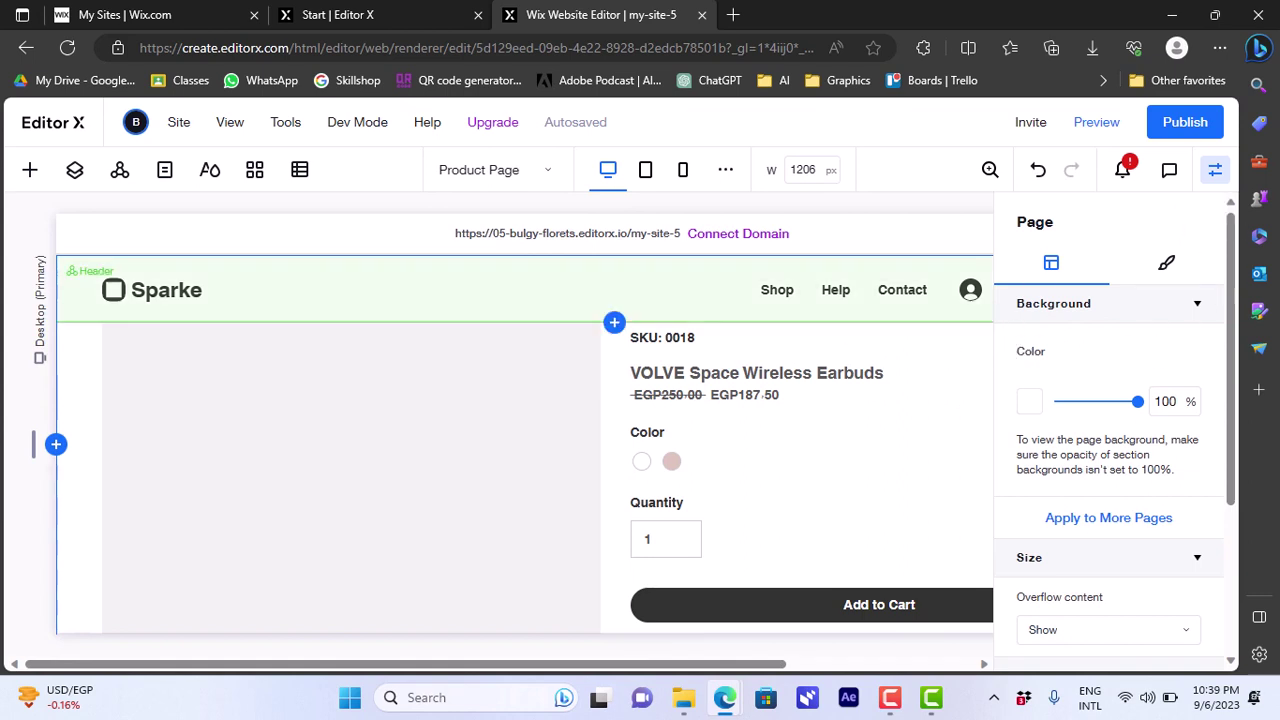
- Hide the inspector and select the product widget on the Product Page
{"action": "left_click", "coordinate": [1216, 178]}
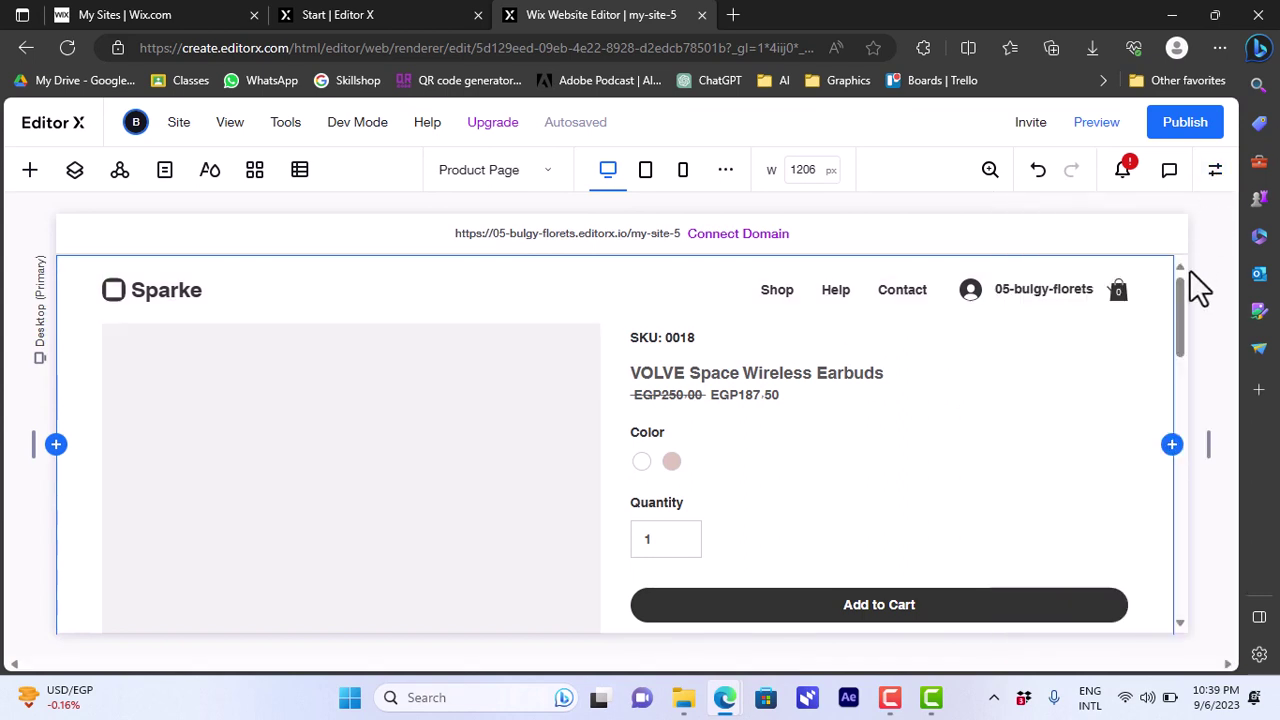
{"action": "left_click", "coordinate": [705, 382]}
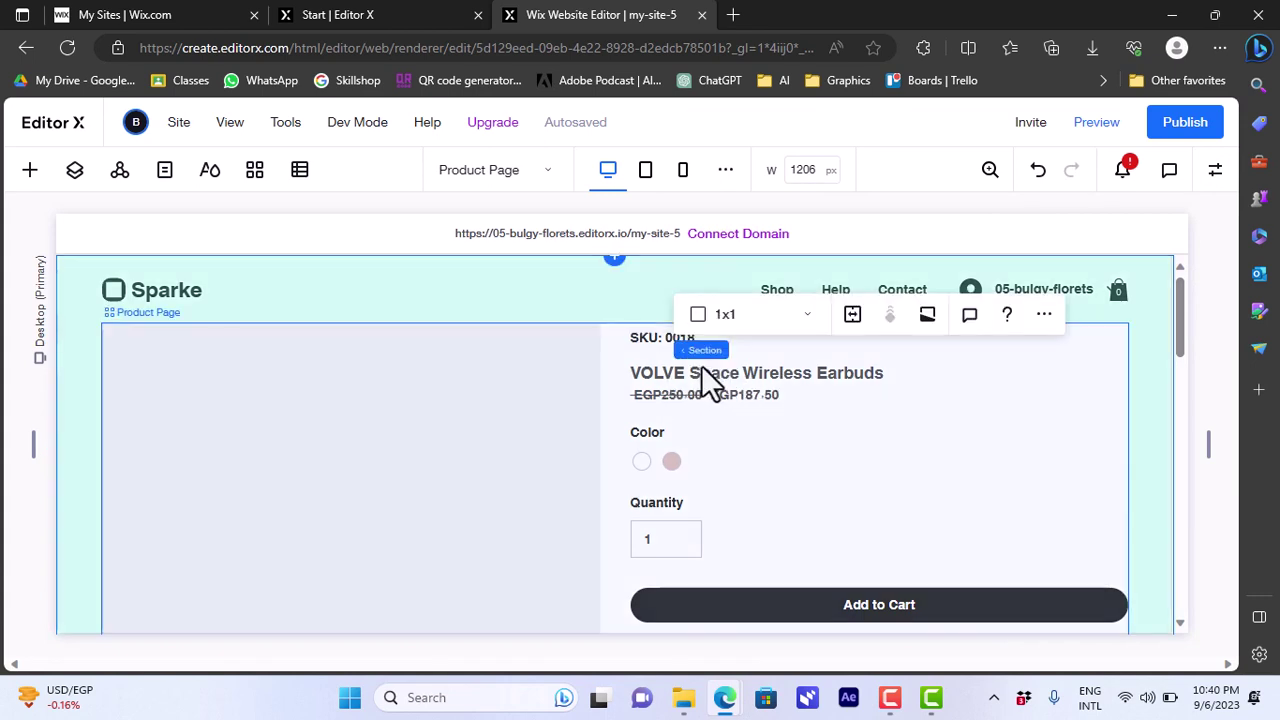
{"action": "left_click", "coordinate": [755, 367]}
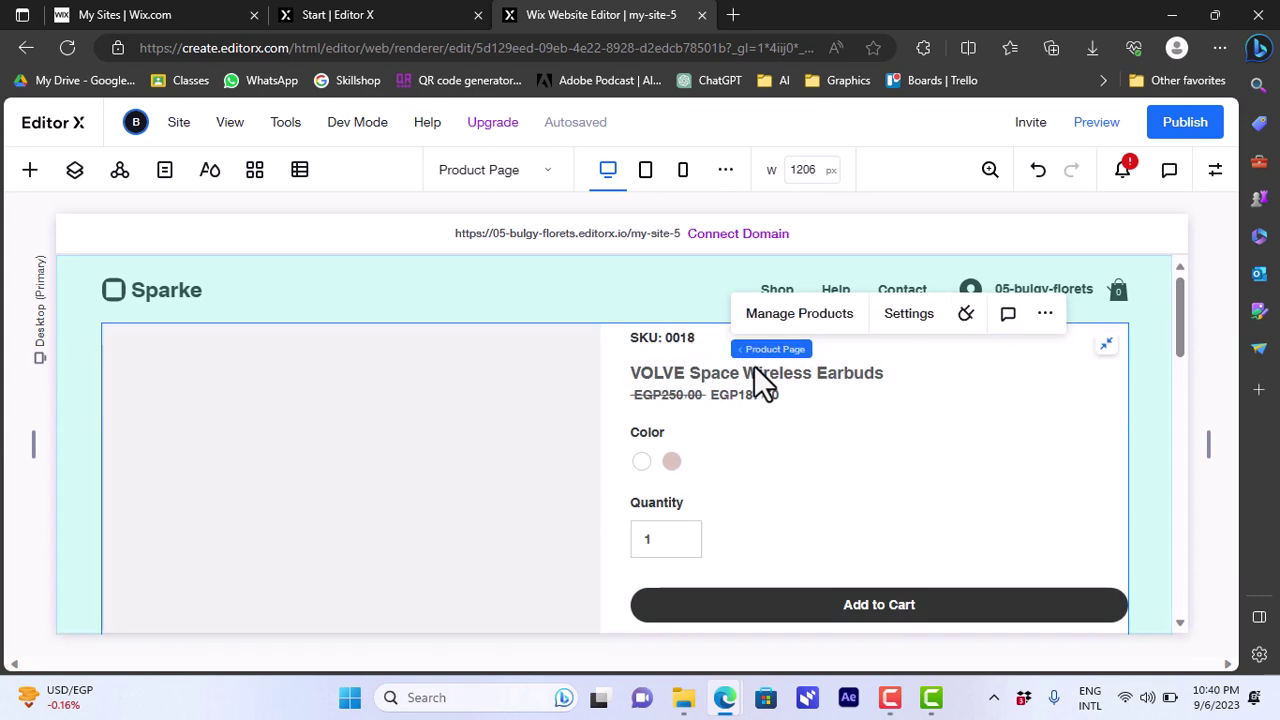
- Open Manage Products, browse the 18-product list, and show a row's actions menu
{"action": "left_click", "coordinate": [800, 314]}
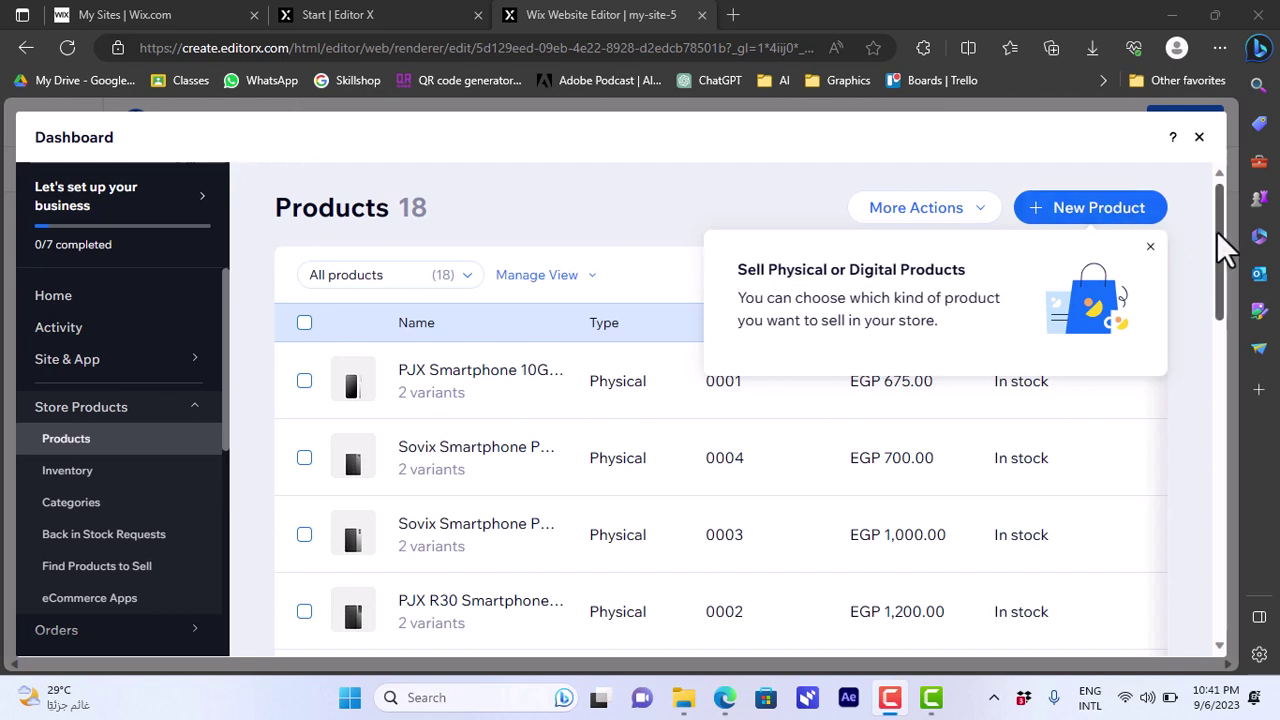
{"action": "left_click_drag", "start_coordinate": [1219, 234], "coordinate": [1217, 438]}
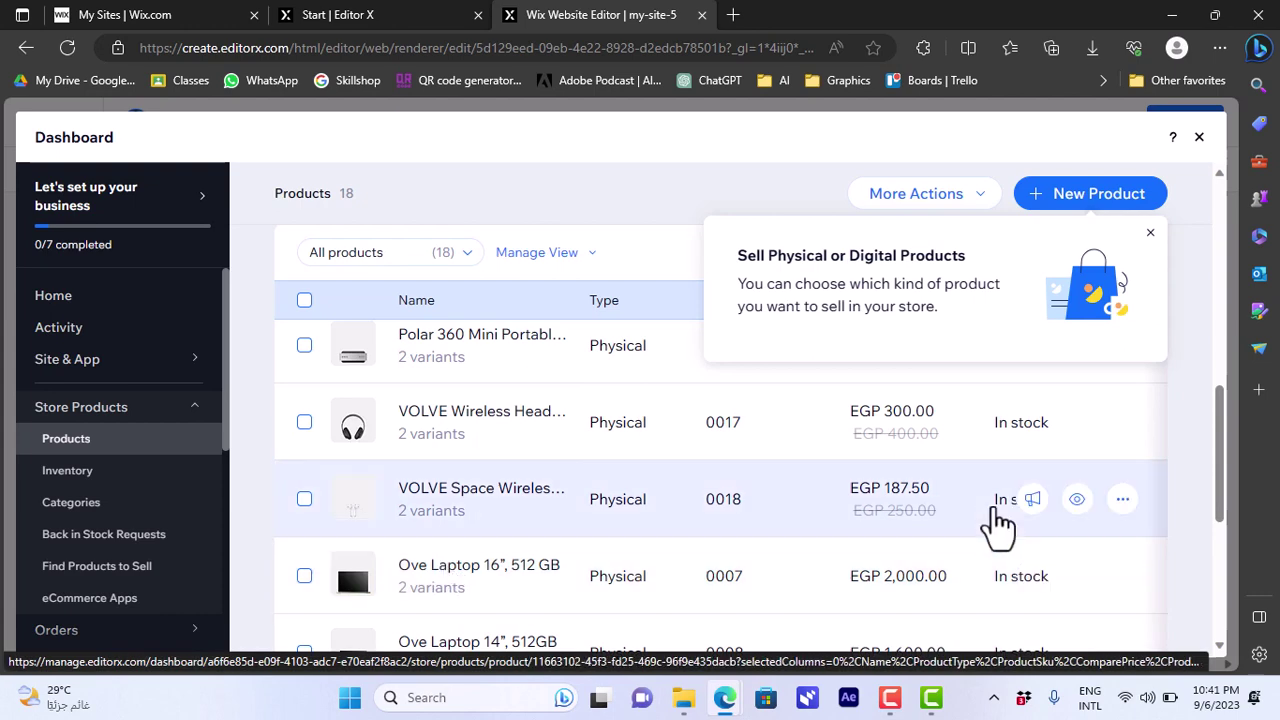
{"action": "left_click_drag", "start_coordinate": [1220, 465], "coordinate": [1225, 118]}
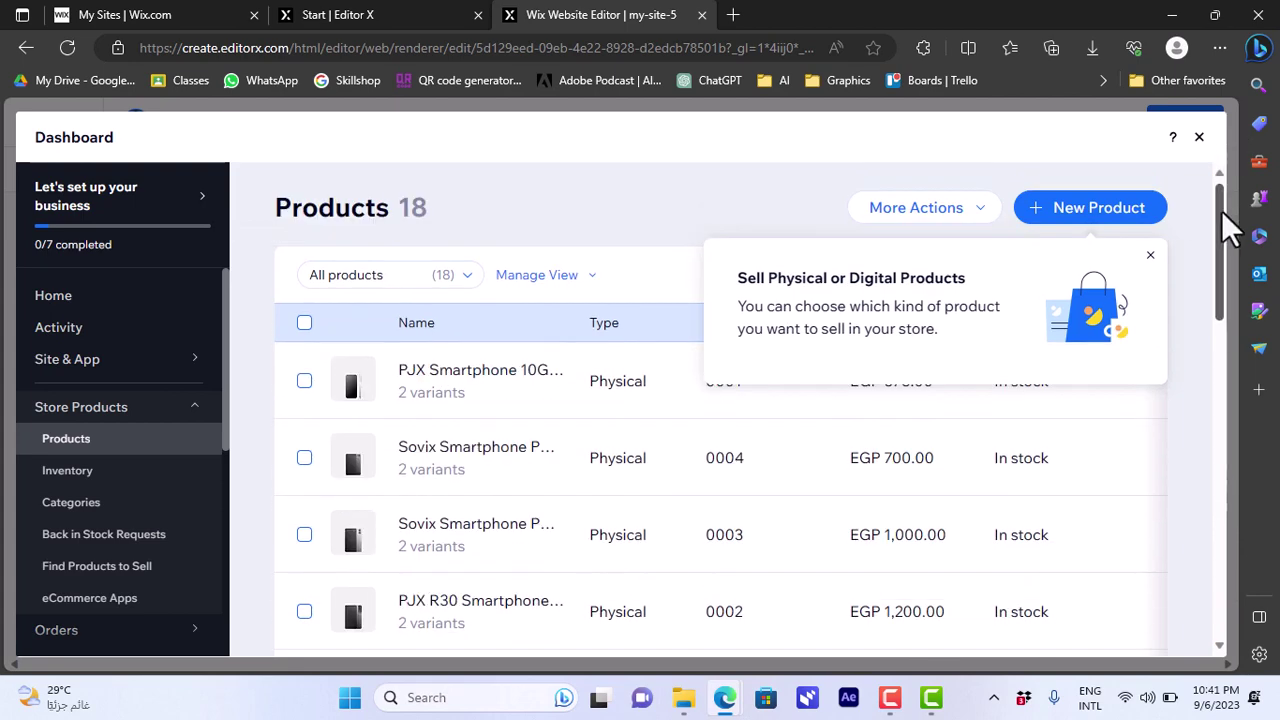
{"action": "mouse_move", "coordinate": [1222, 270]}
{"action": "left_mouse_down"}
{"action": "mouse_move", "coordinate": [1218, 320]}
{"action": "mouse_move", "coordinate": [1223, 270]}
{"action": "left_mouse_up"}
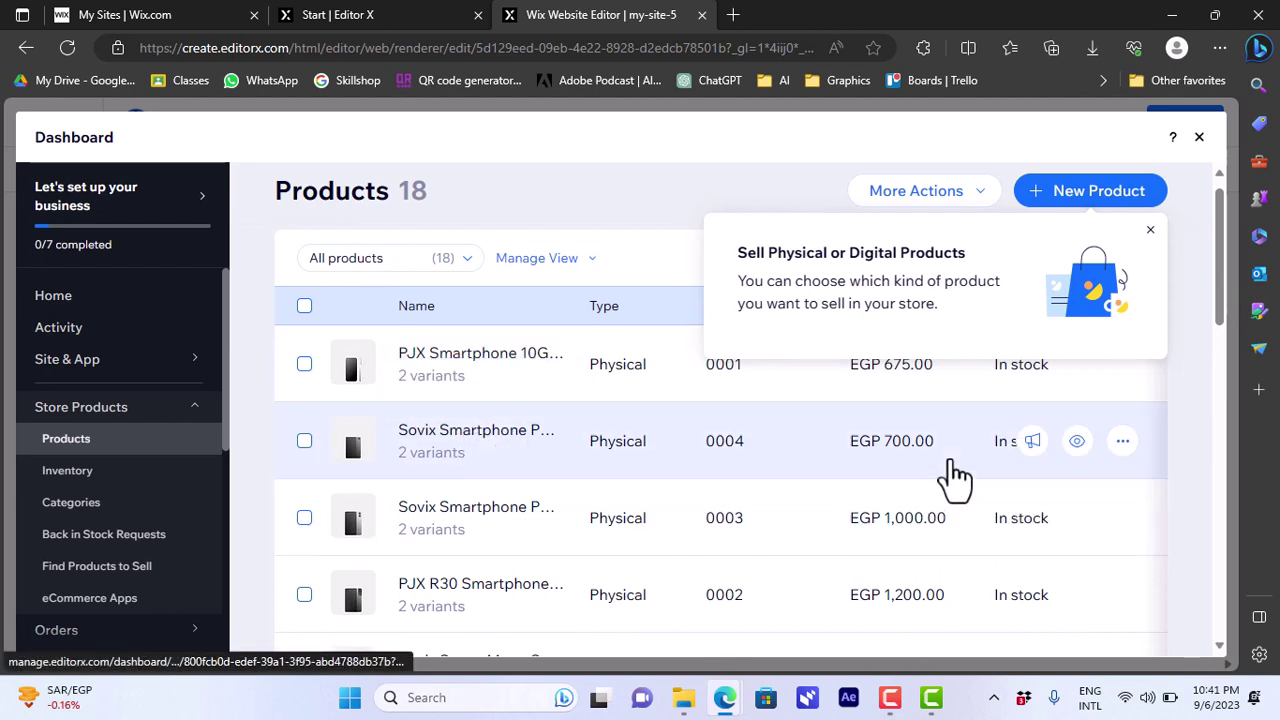
{"action": "left_click", "coordinate": [1123, 443]}
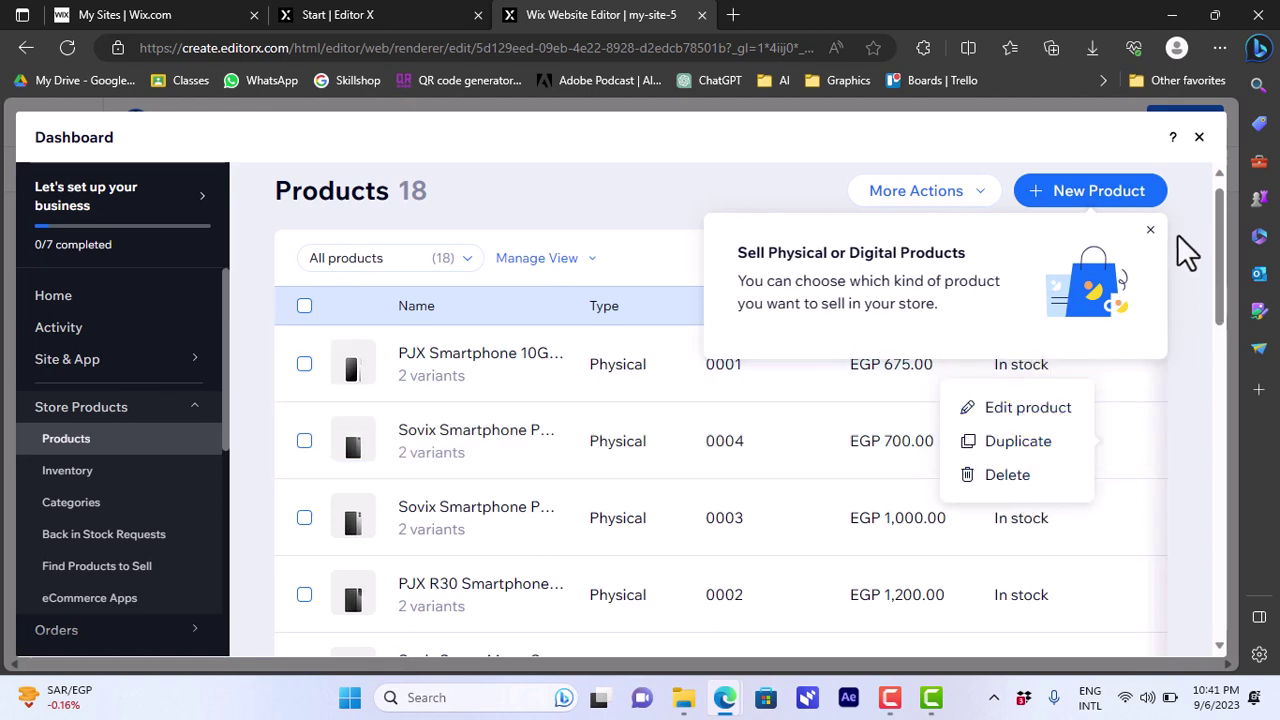
- Create a new digital-file product named 'my ebook' and start its file upload
{"action": "left_click", "coordinate": [1100, 195]}
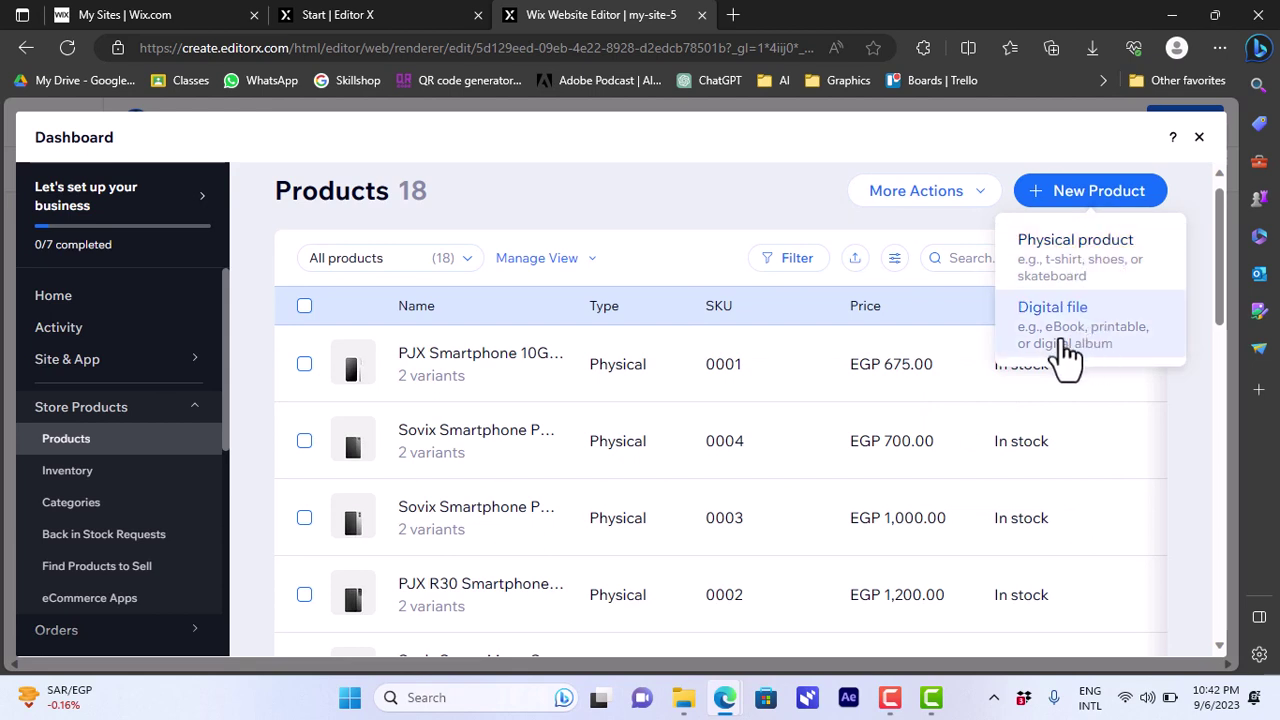
{"action": "left_click", "coordinate": [1122, 345]}
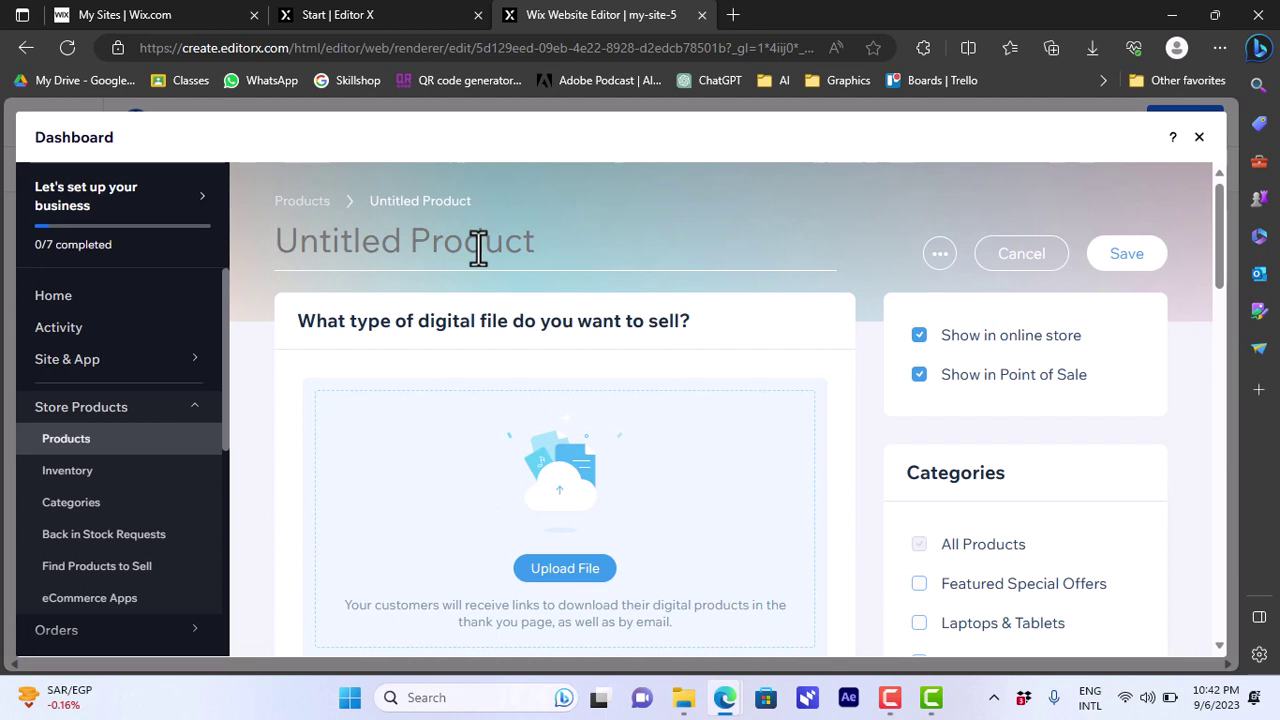
{"action": "type", "text": "my ebook"}
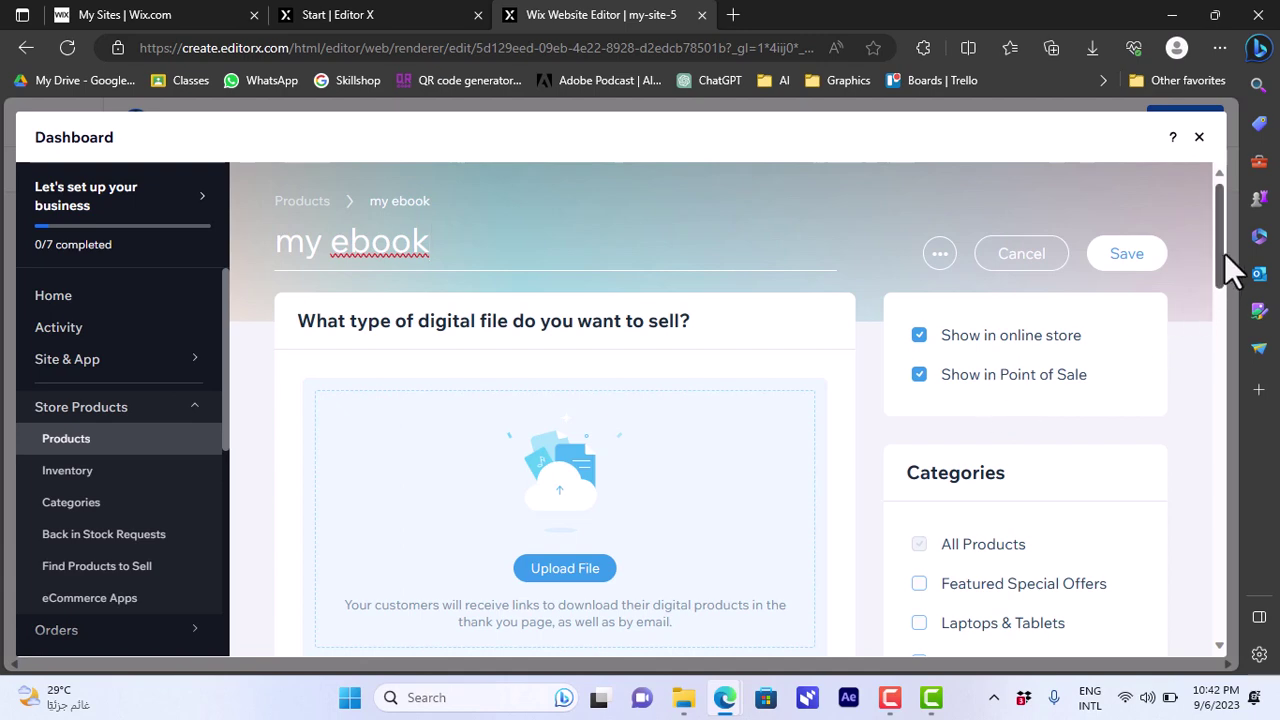
{"action": "left_click_drag", "start_coordinate": [1217, 251], "coordinate": [1217, 287]}
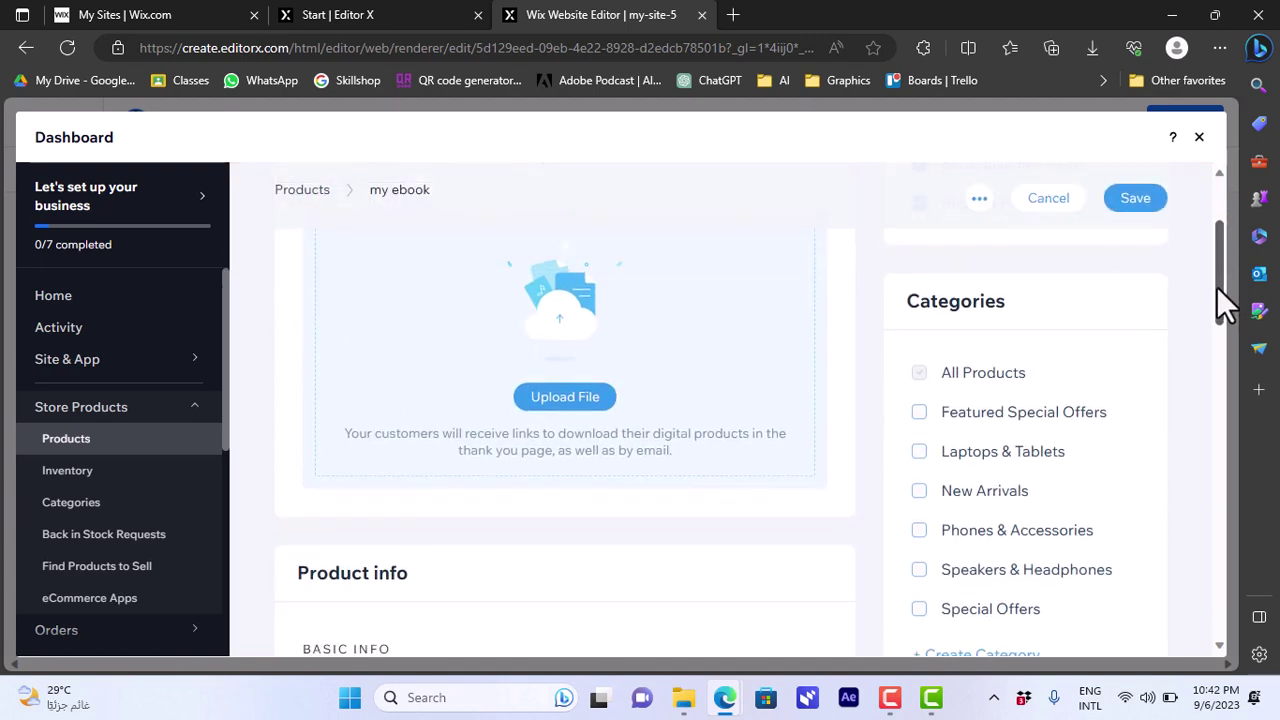
{"action": "left_click", "coordinate": [572, 405]}
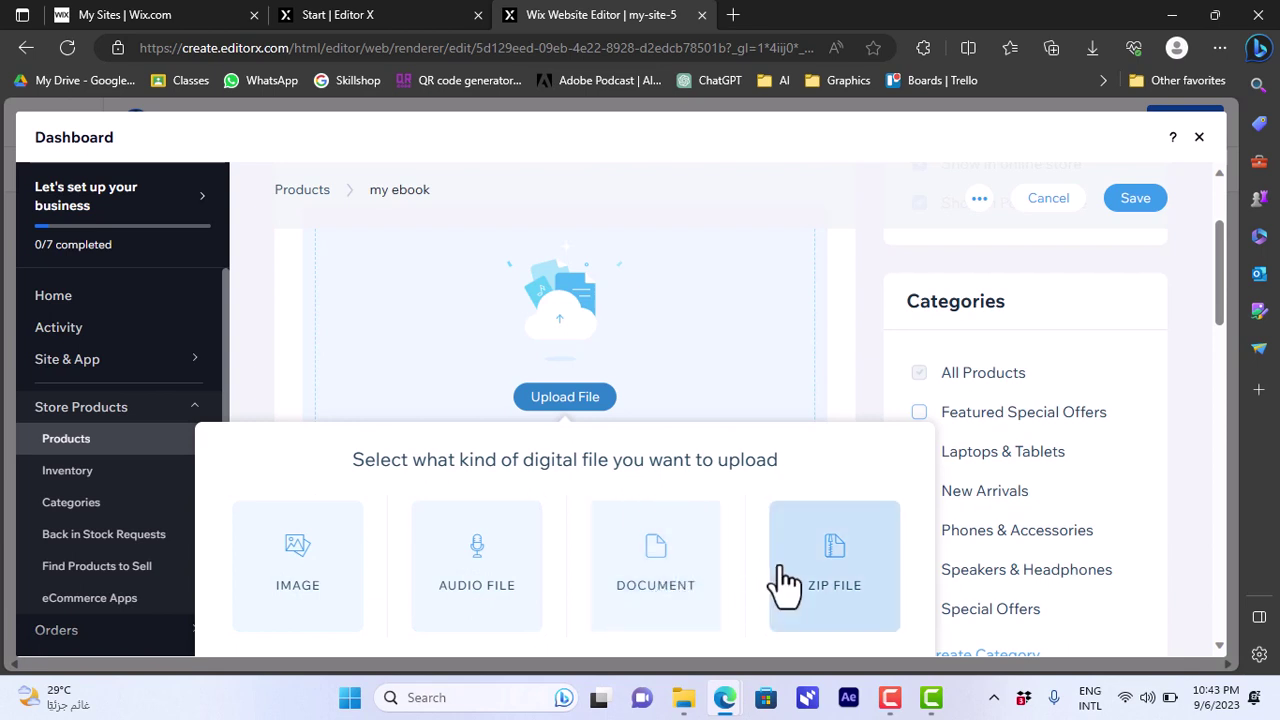
- Upload sample ebook.pdf from the desktop into the Add a file dialog
{"action": "left_click", "coordinate": [838, 580]}
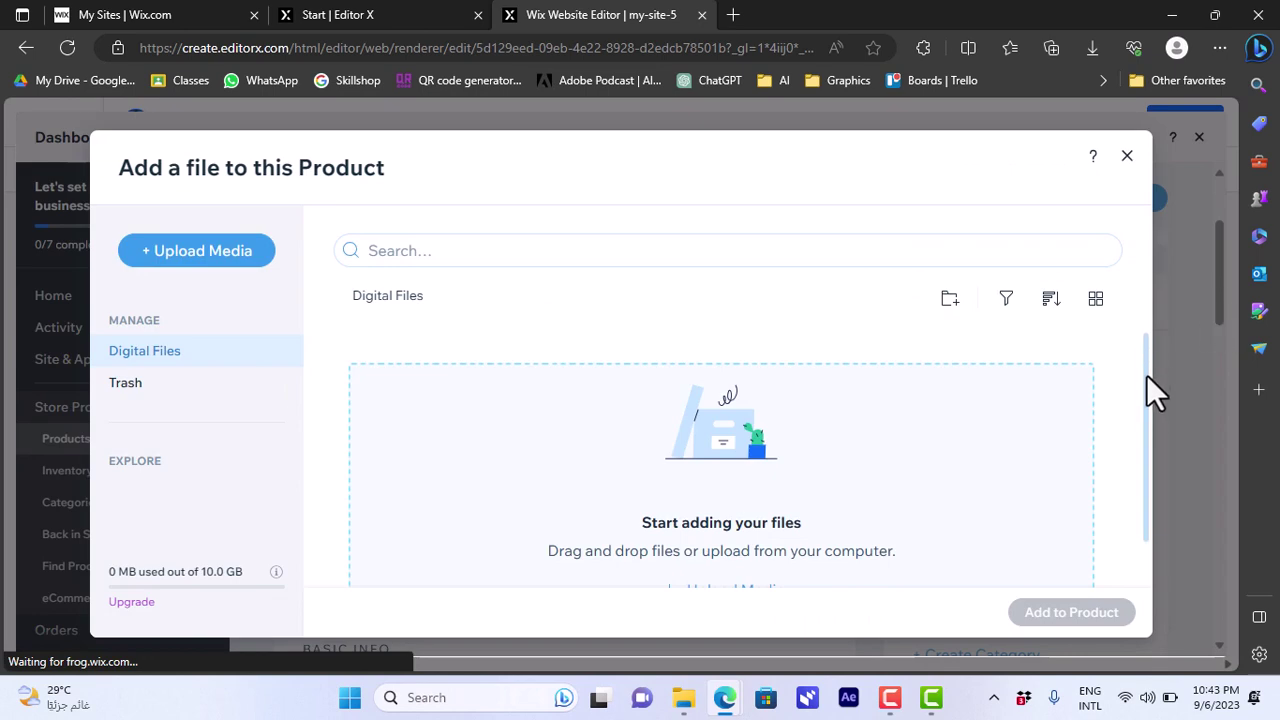
{"action": "left_click_drag", "start_coordinate": [1146, 374], "coordinate": [1147, 416]}
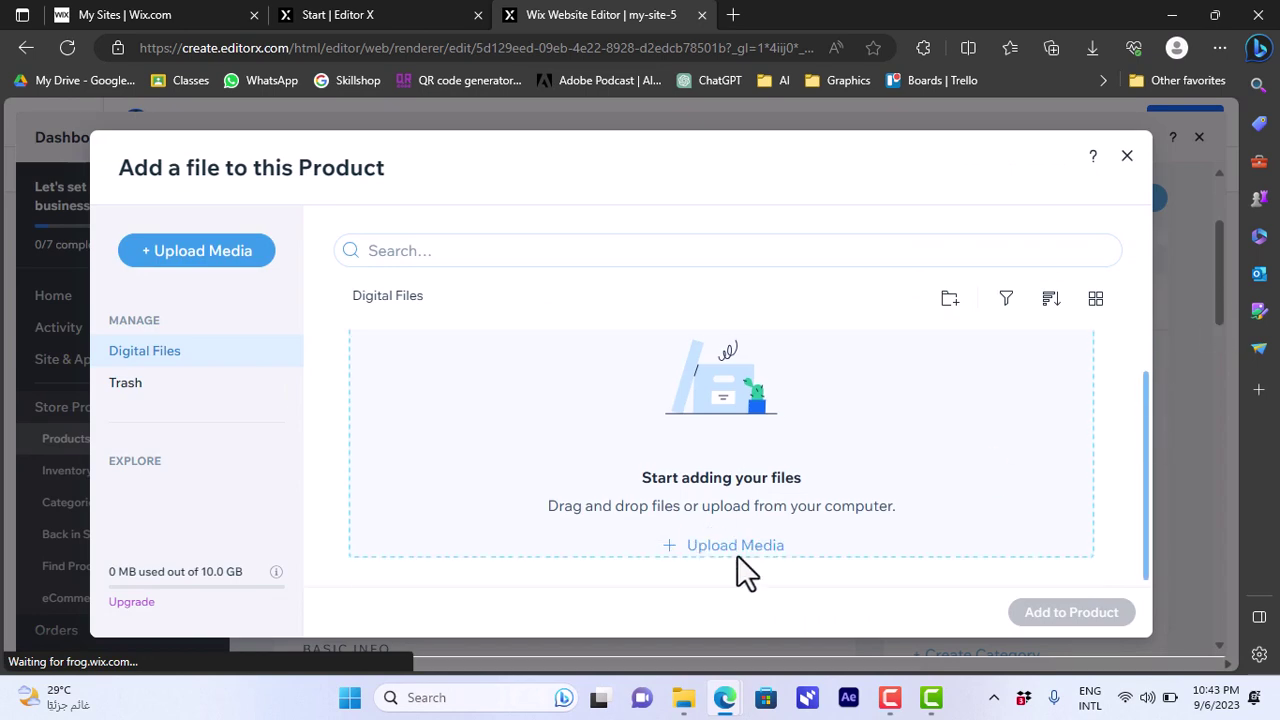
{"action": "scroll", "coordinate": [737, 555], "scroll_direction": "down", "scroll_amount": 1}
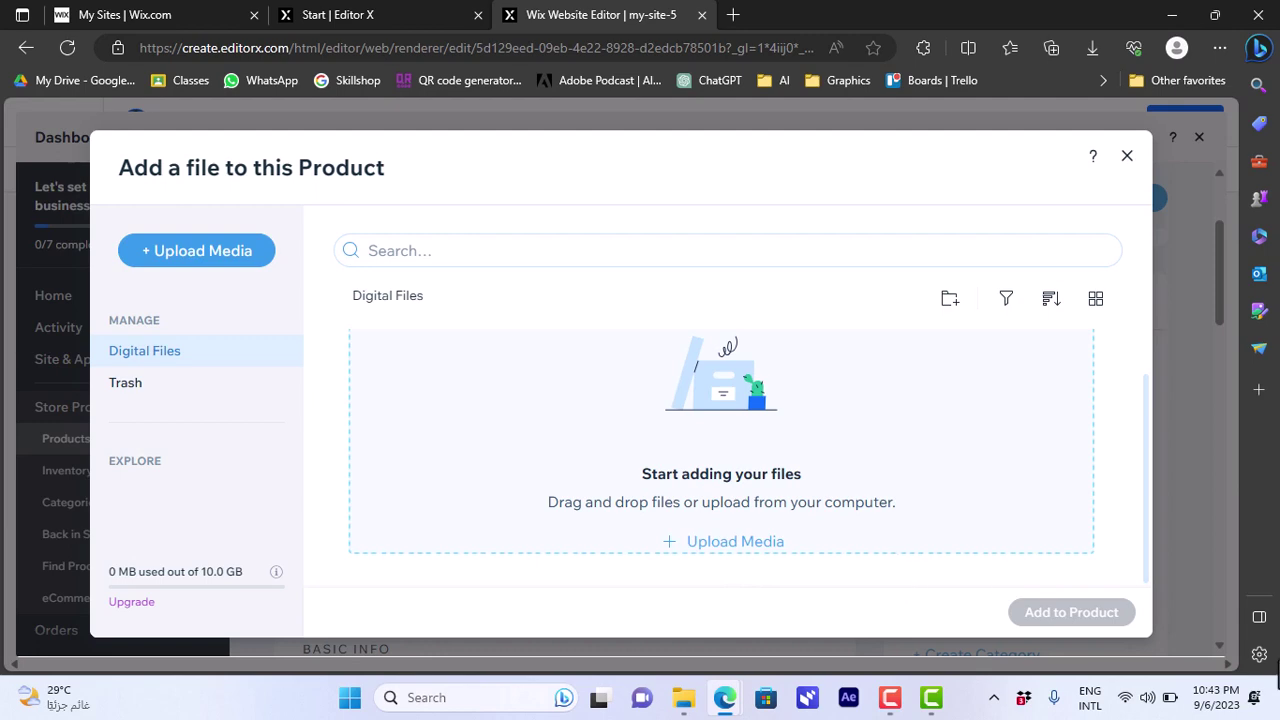
{"action": "left_click", "coordinate": [724, 697]}
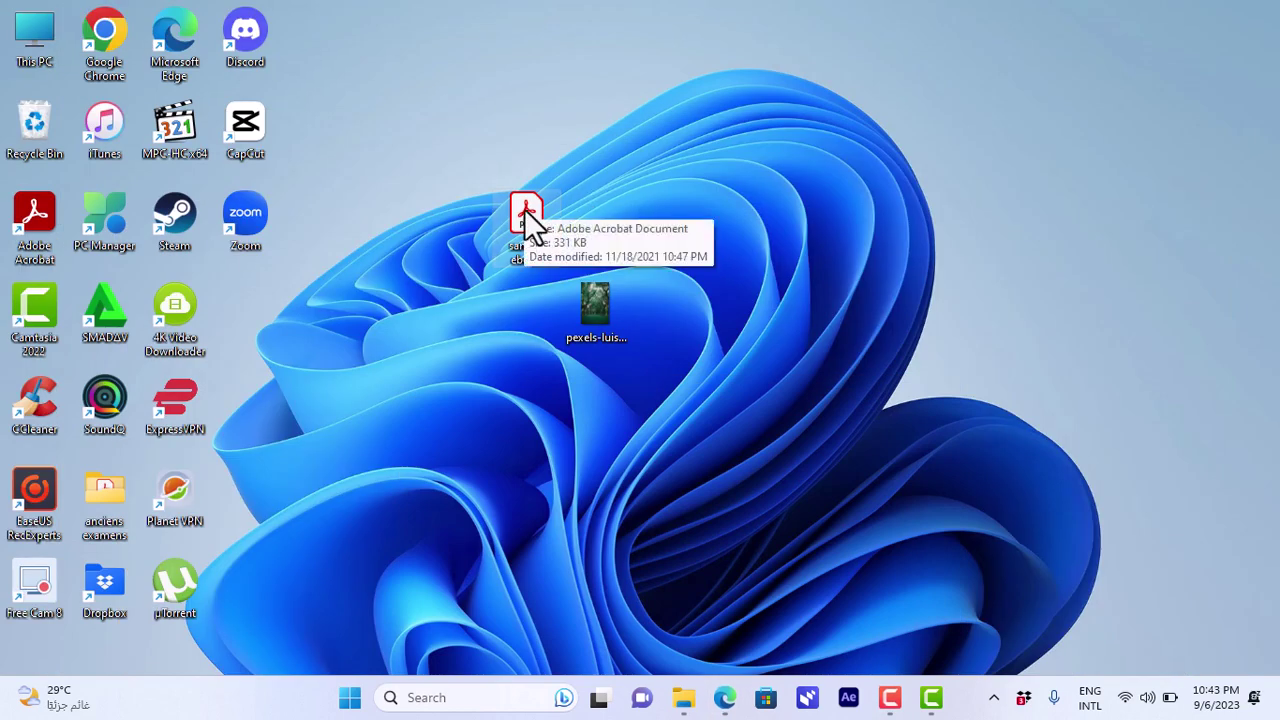
{"action": "left_click_drag", "start_coordinate": [527, 228], "coordinate": [723, 452]}
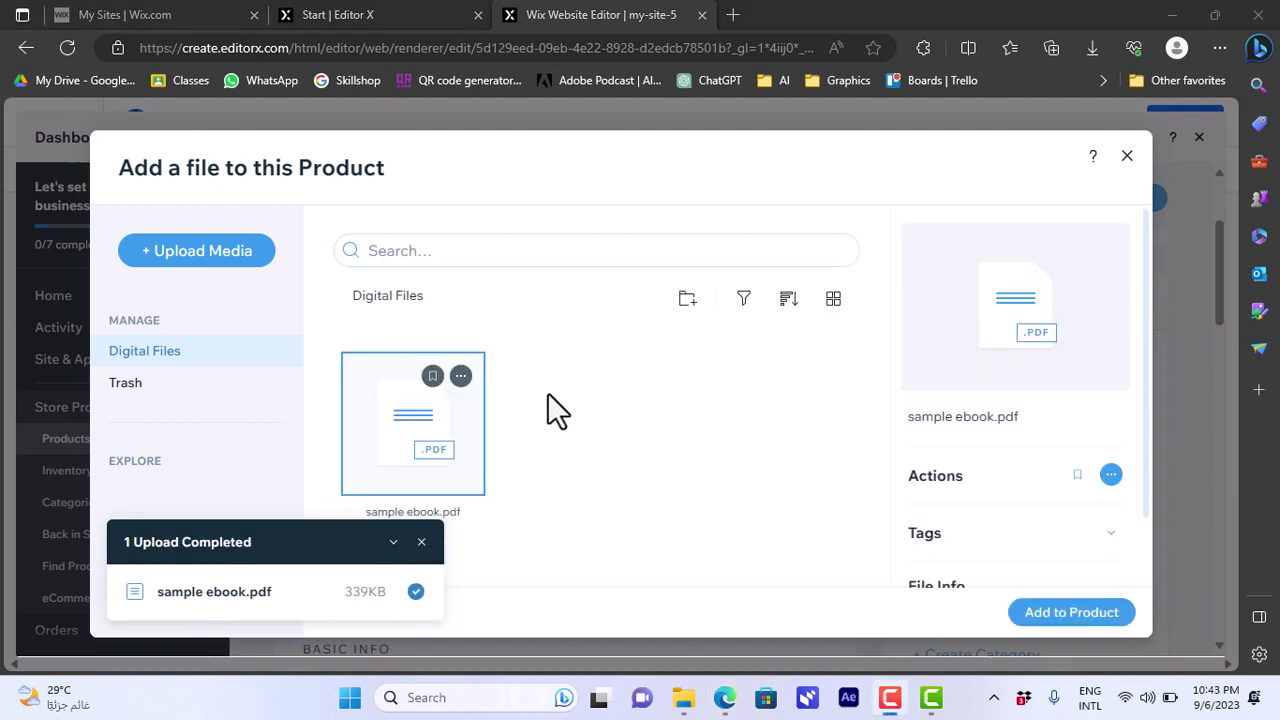
- Select sample ebook.pdf and attach it to the 'my ebook' product
{"action": "left_click", "coordinate": [540, 420]}
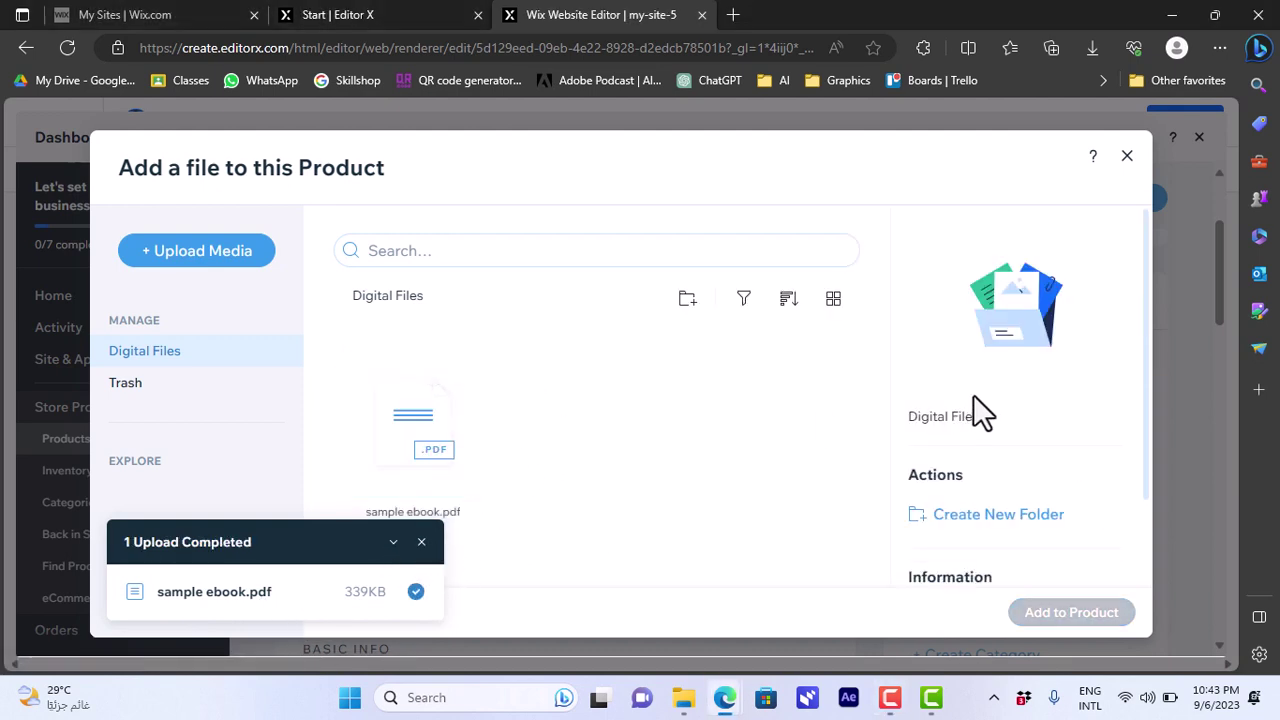
{"action": "left_click_drag", "start_coordinate": [1146, 350], "coordinate": [1152, 470]}
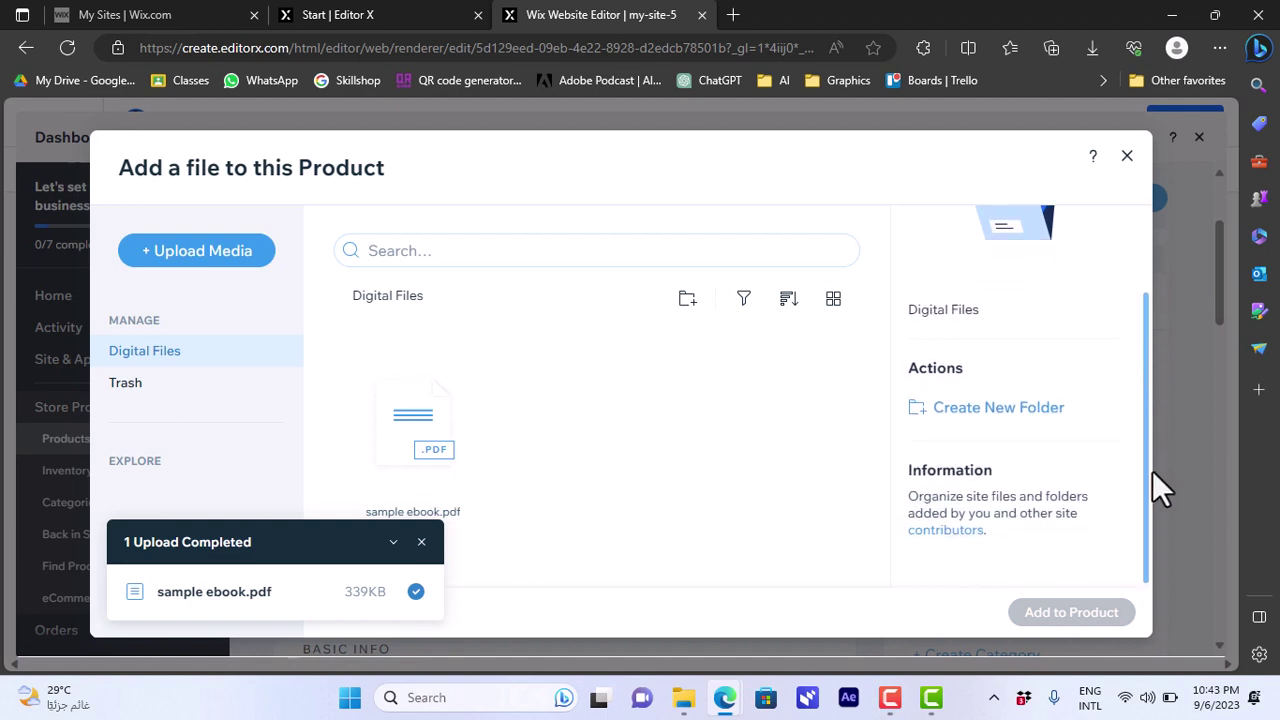
{"action": "left_click", "coordinate": [425, 436]}
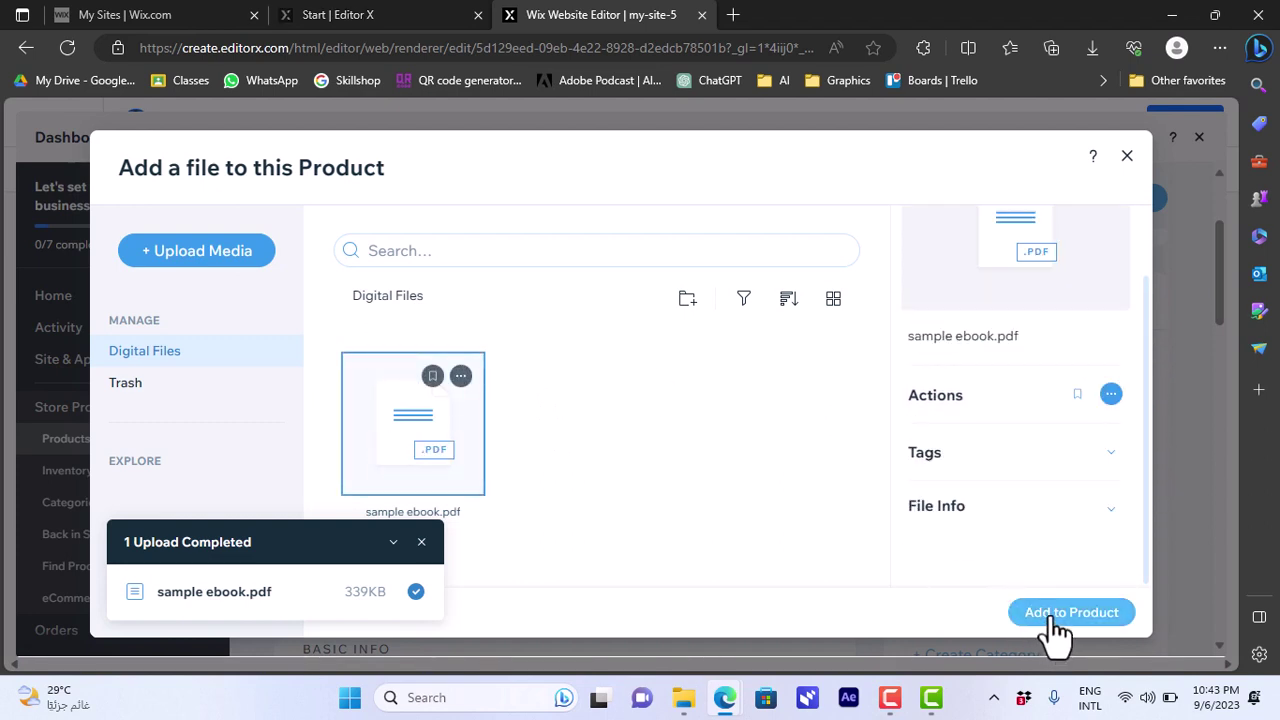
{"action": "left_click", "coordinate": [421, 542]}
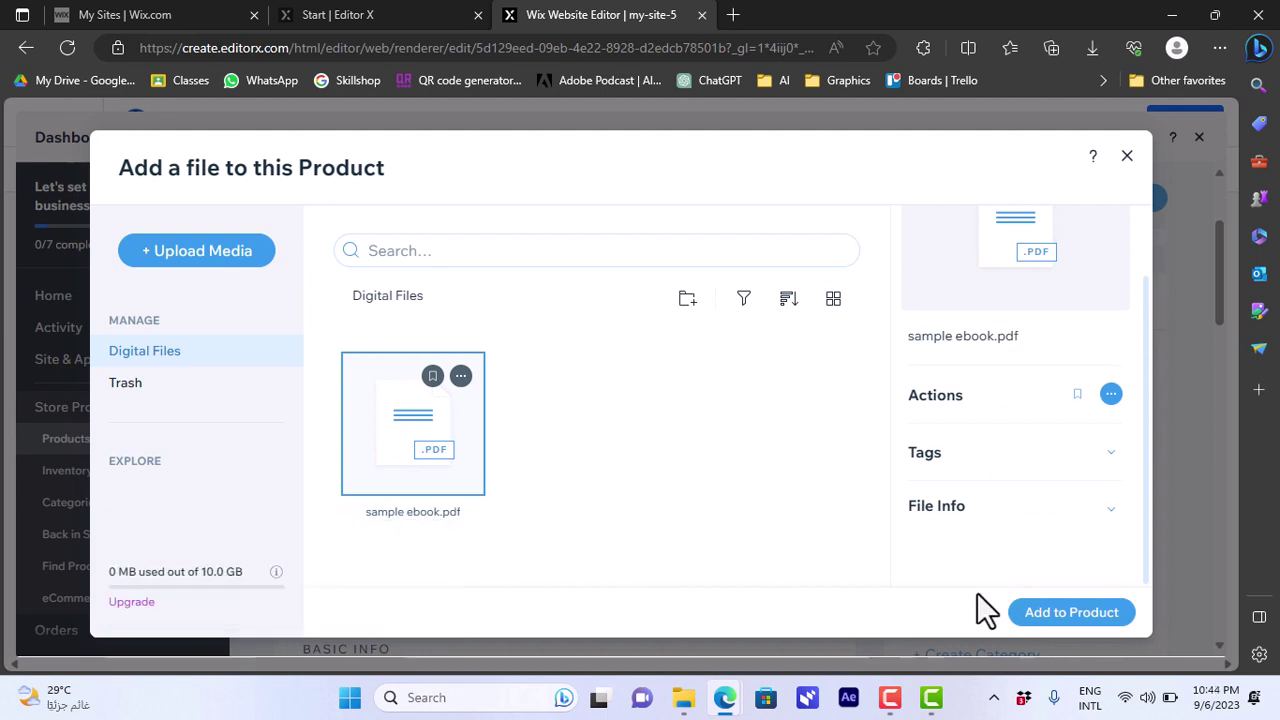
{"action": "left_click", "coordinate": [1065, 614]}
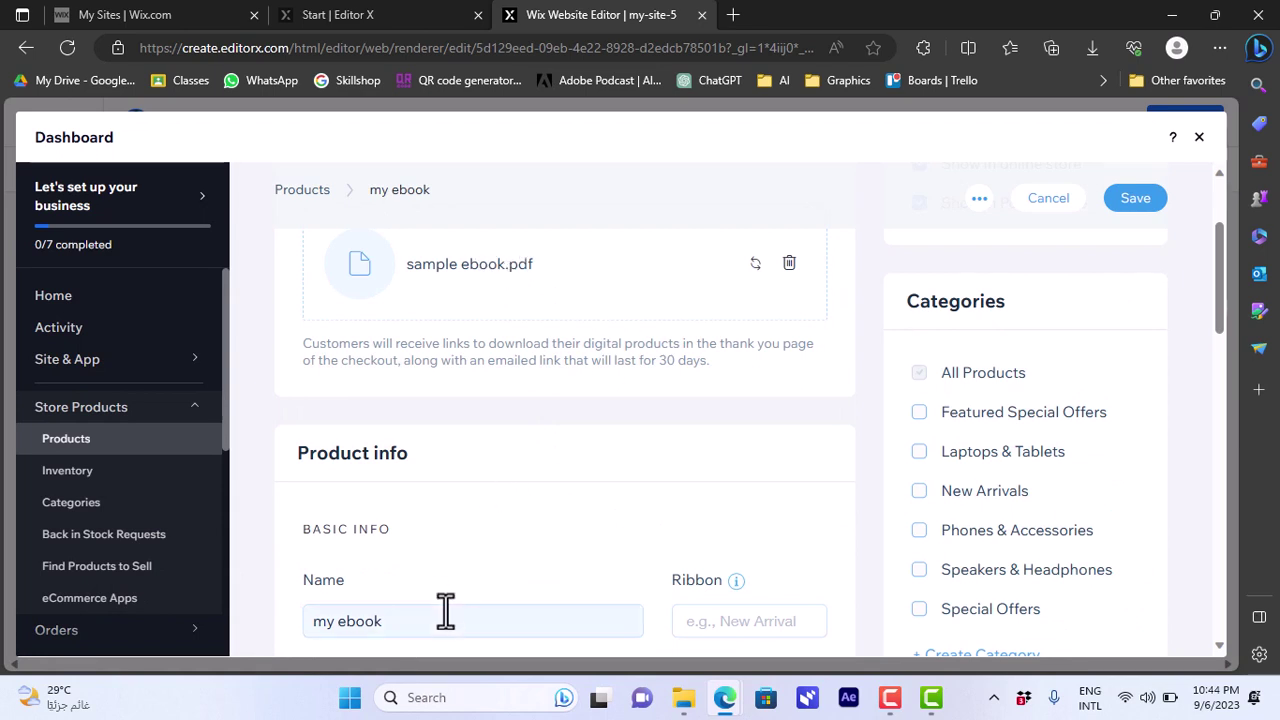
- Re-enter the product name as 'my ebook'
{"action": "left_click_drag", "start_coordinate": [1221, 287], "coordinate": [1221, 355]}
{"action": "left_click", "coordinate": [480, 324]}
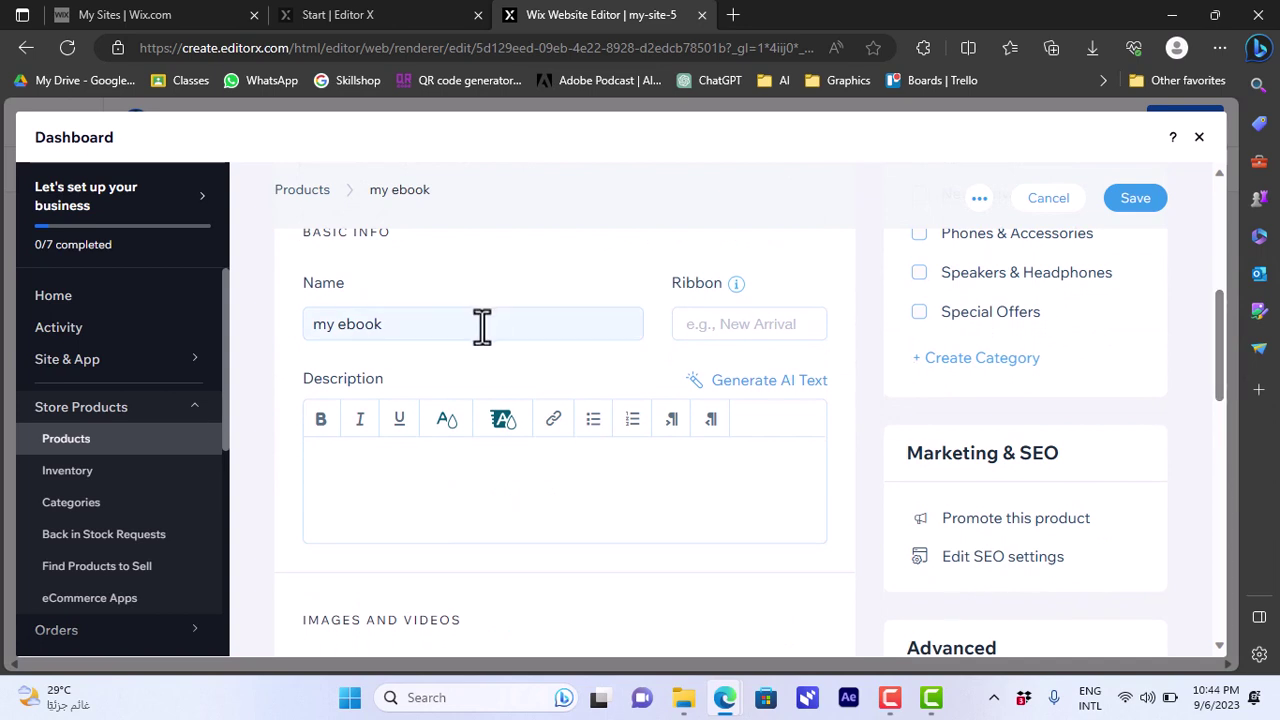
{"action": "key", "text": "ctrl+a"}
{"action": "type", "text": "my "}
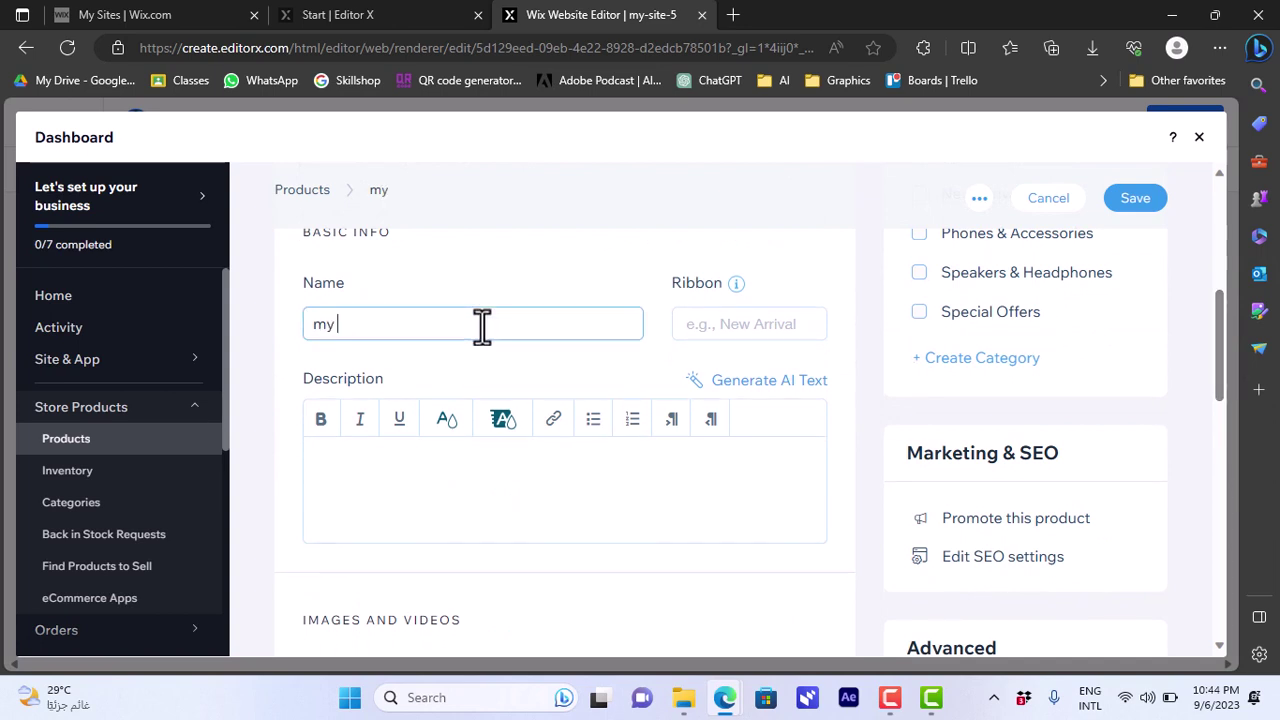
{"action": "type", "text": "ebook"}
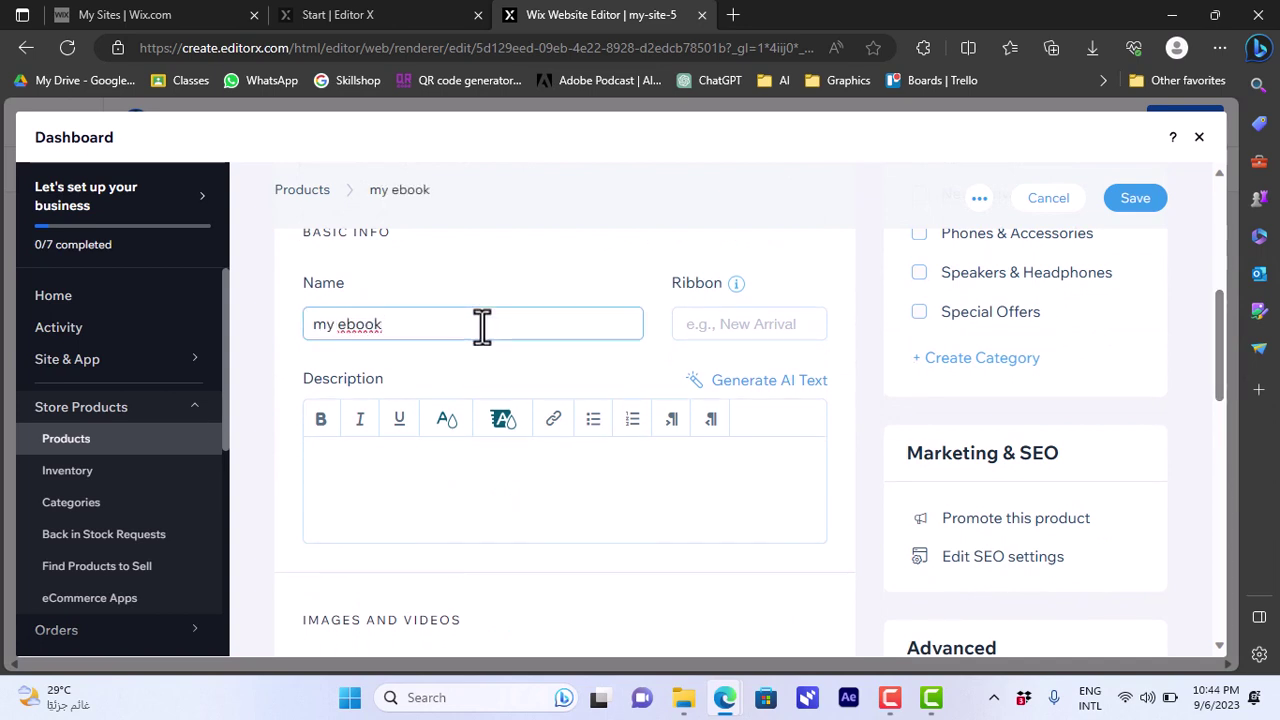
- Write the description 'this is my first book, hope you like'
{"action": "left_click", "coordinate": [490, 472]}
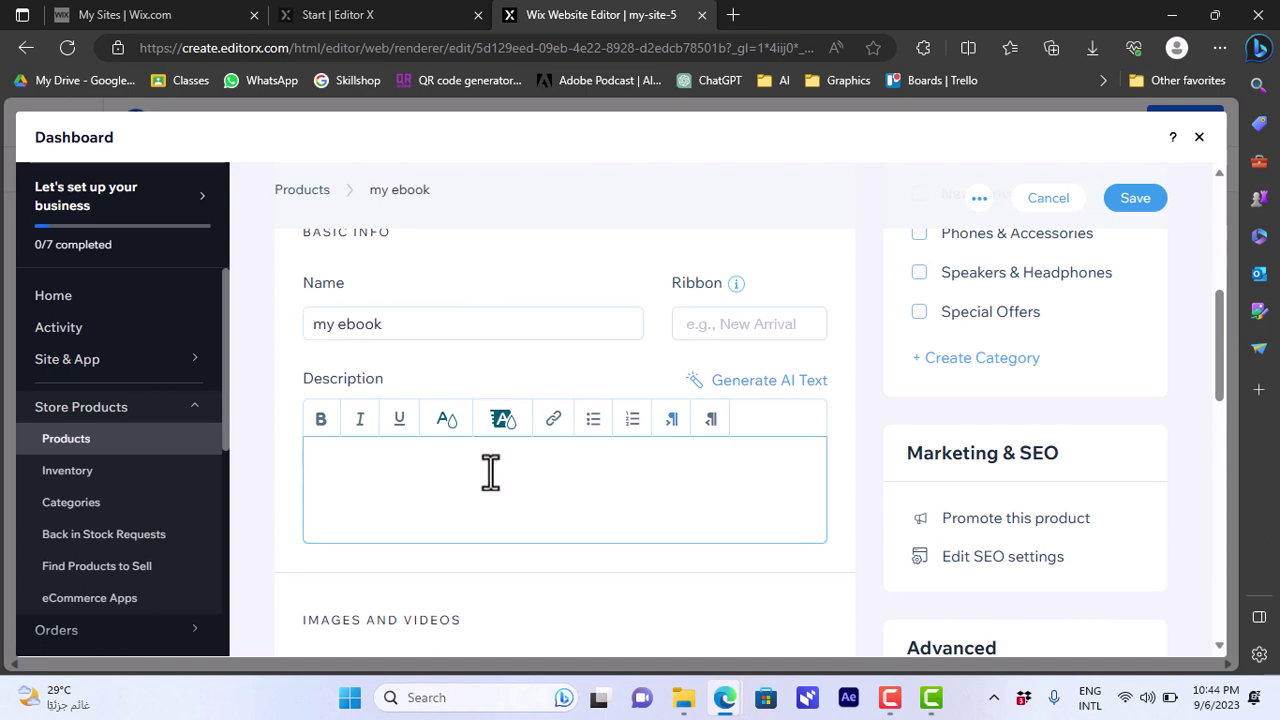
{"action": "type", "text": "this is my first book, ho"}
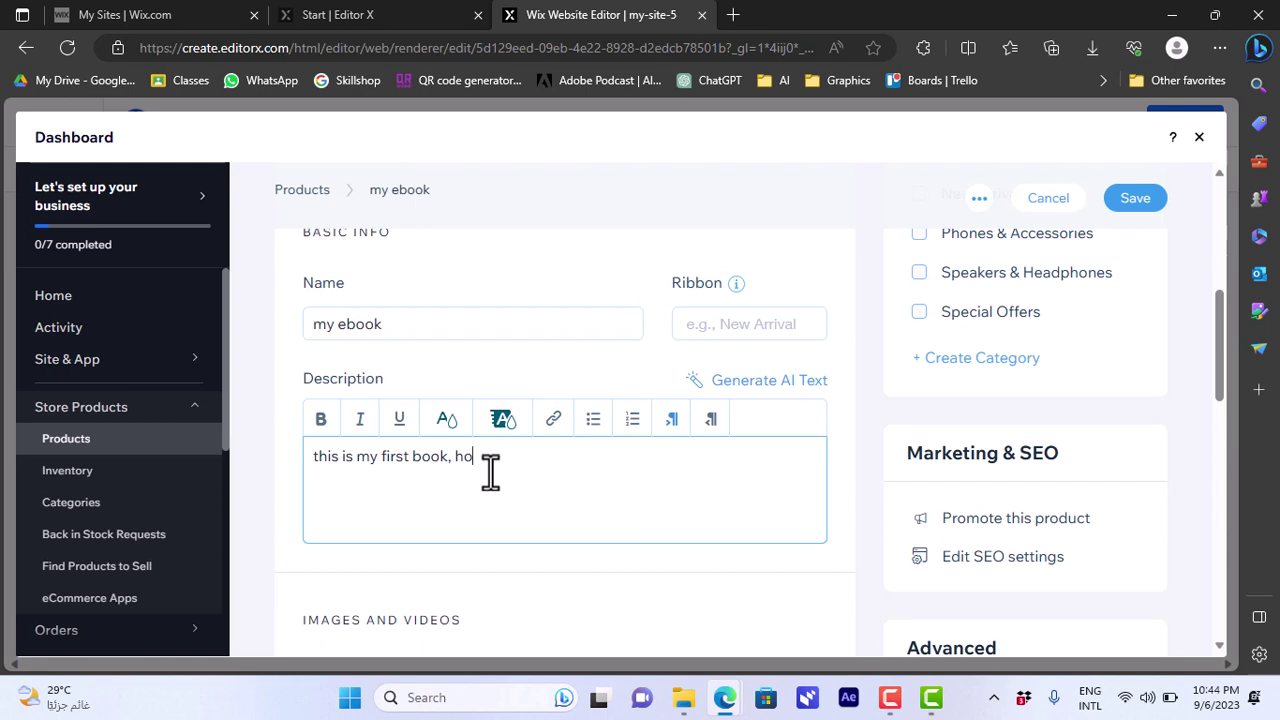
{"action": "type", "text": "pe you like it"}
{"action": "scroll", "coordinate": [500, 400], "scroll_direction": "down", "scroll_amount": 4}
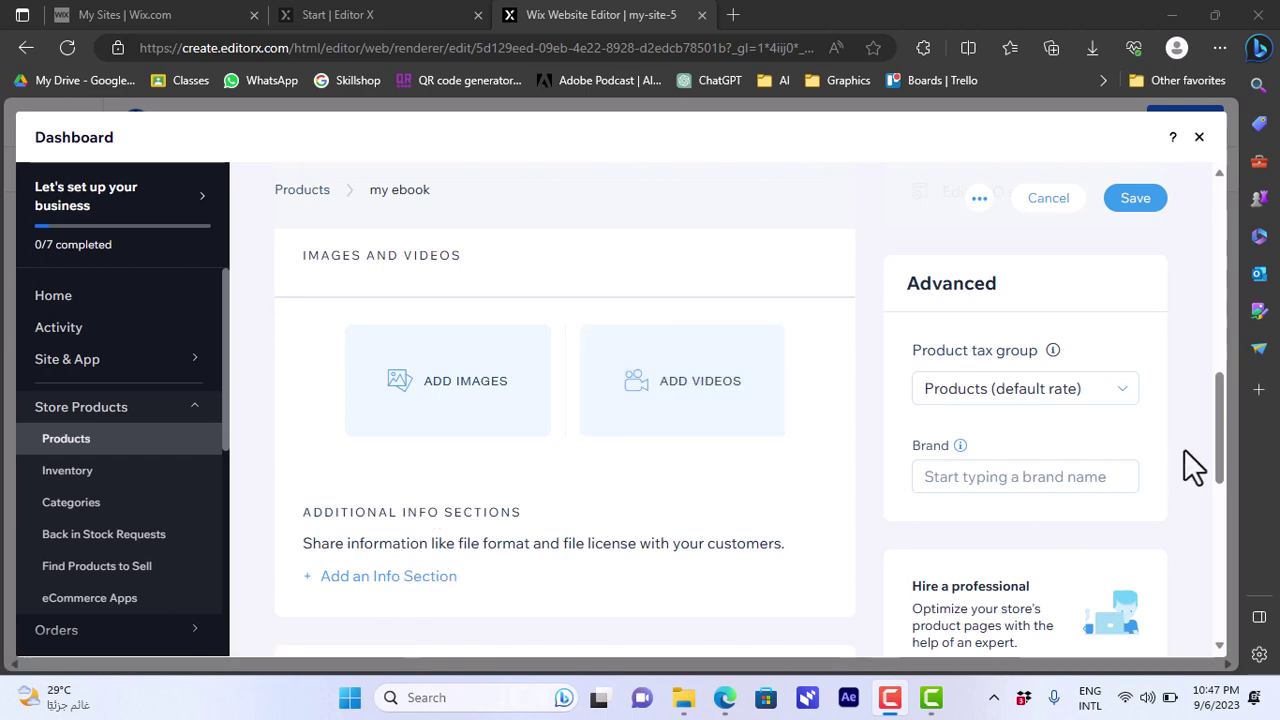
- Price the ebook at EGP 100, try a 20 sale discount, then turn the sale off
{"action": "left_click_drag", "start_coordinate": [1214, 458], "coordinate": [1216, 552]}
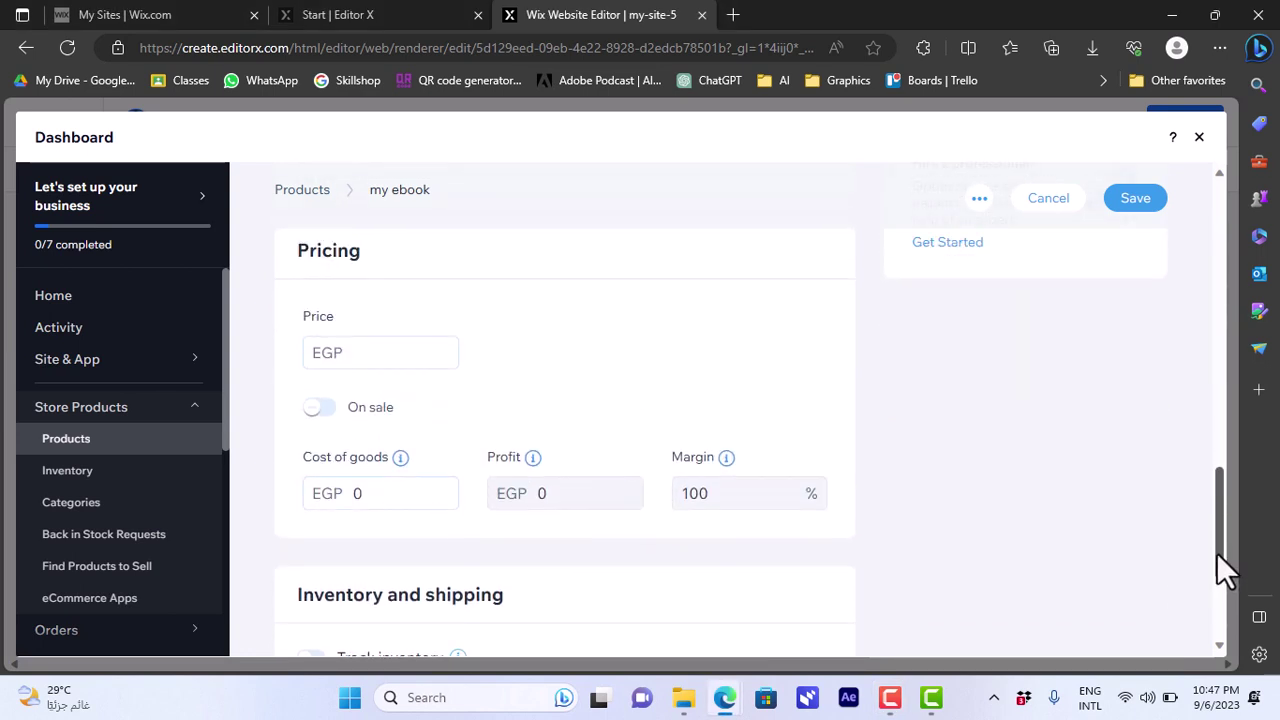
{"action": "left_click", "coordinate": [373, 348]}
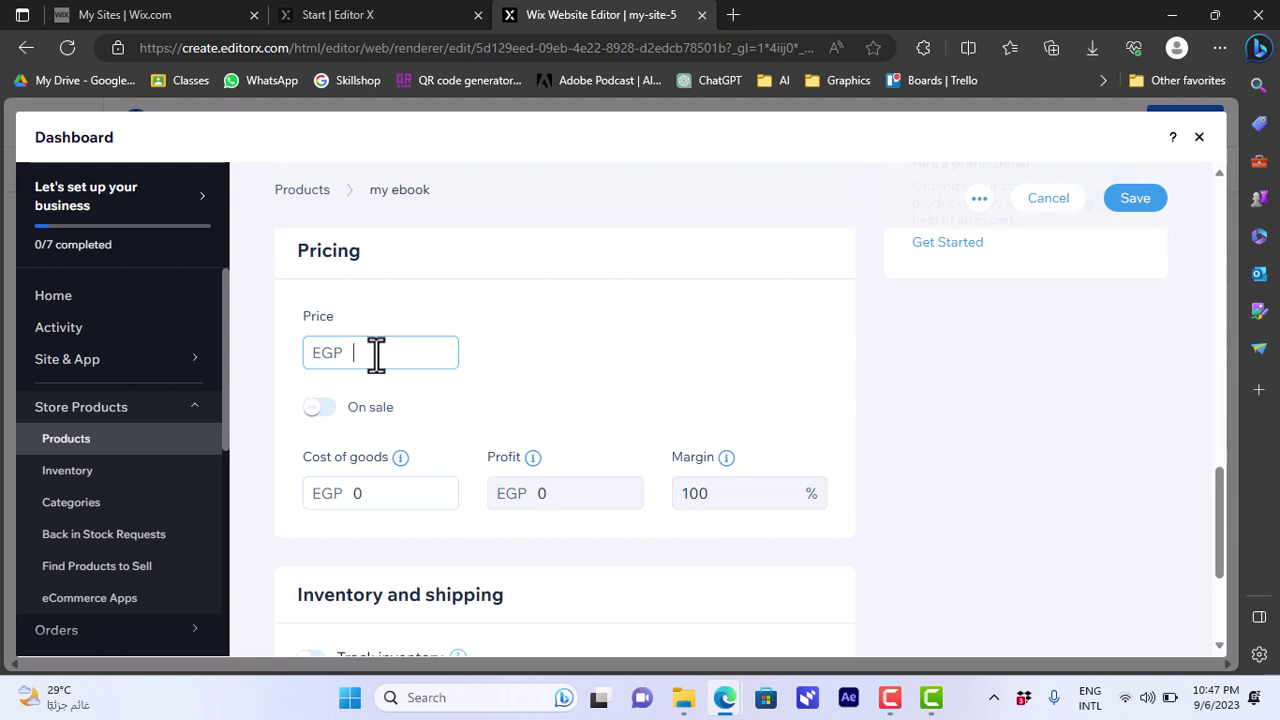
{"action": "type", "text": "100"}
{"action": "left_click", "coordinate": [326, 414]}
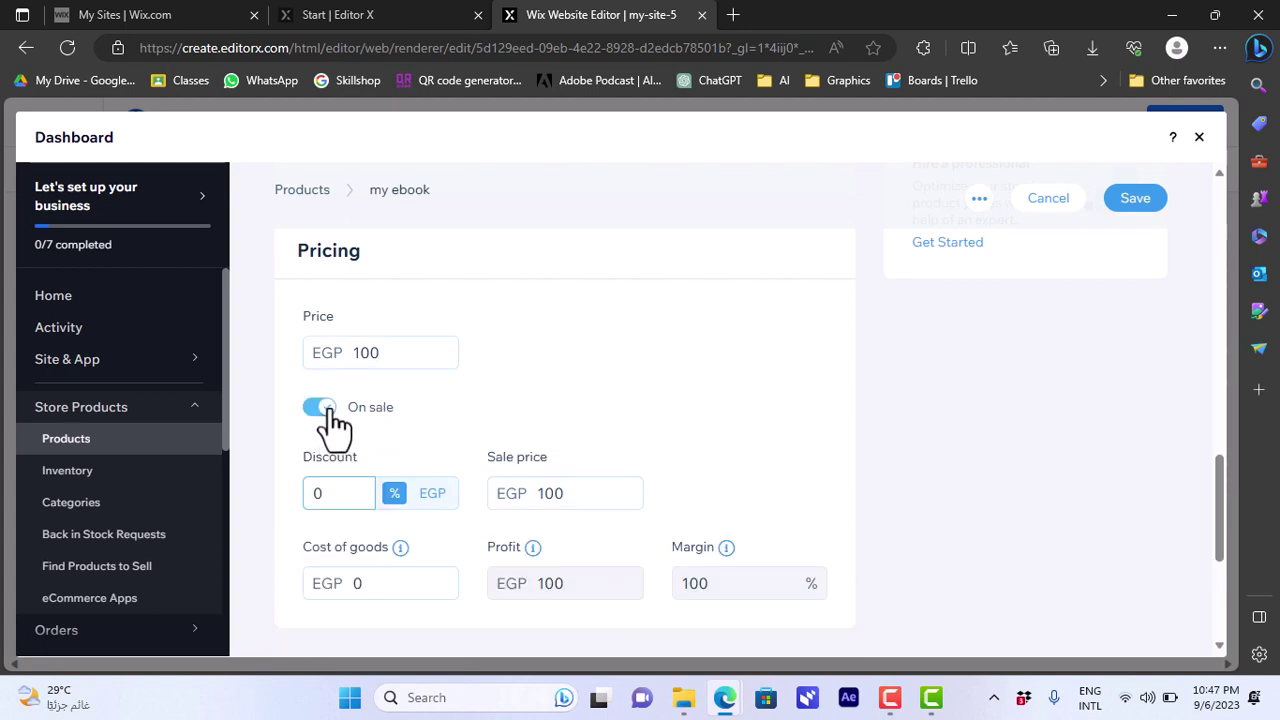
{"action": "left_click_drag", "start_coordinate": [337, 495], "coordinate": [308, 493]}
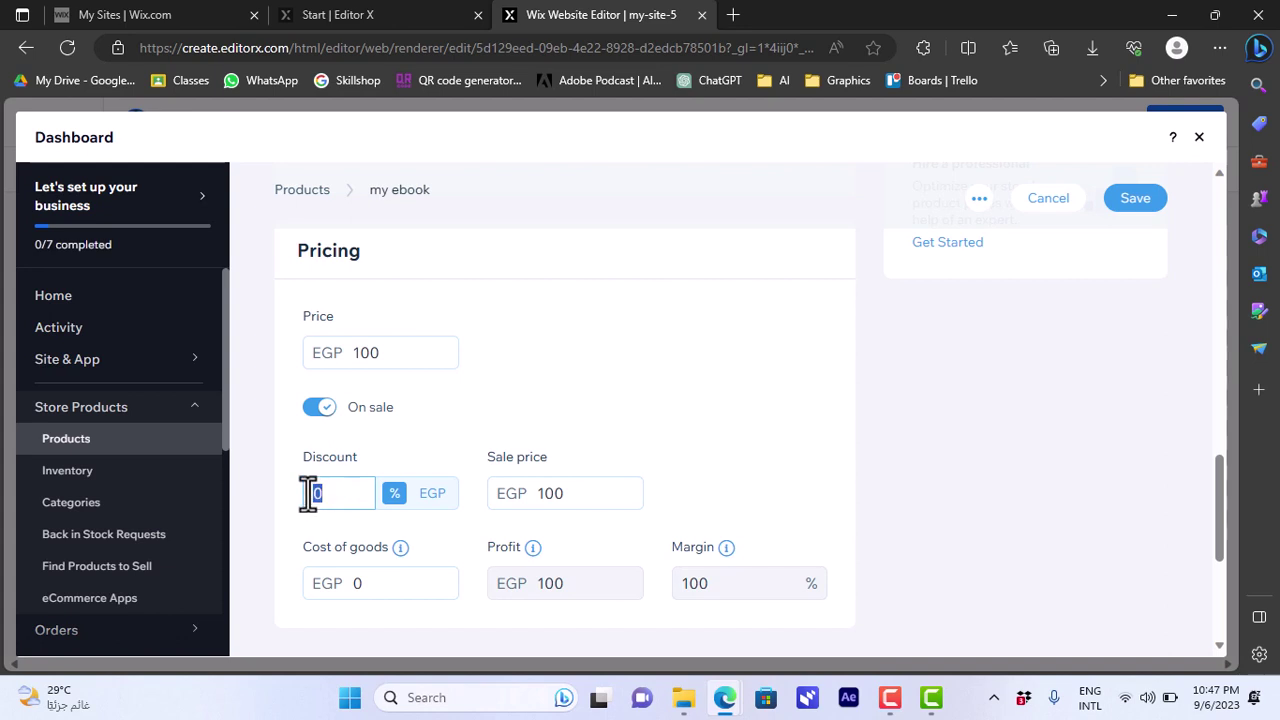
{"action": "type", "text": "20"}
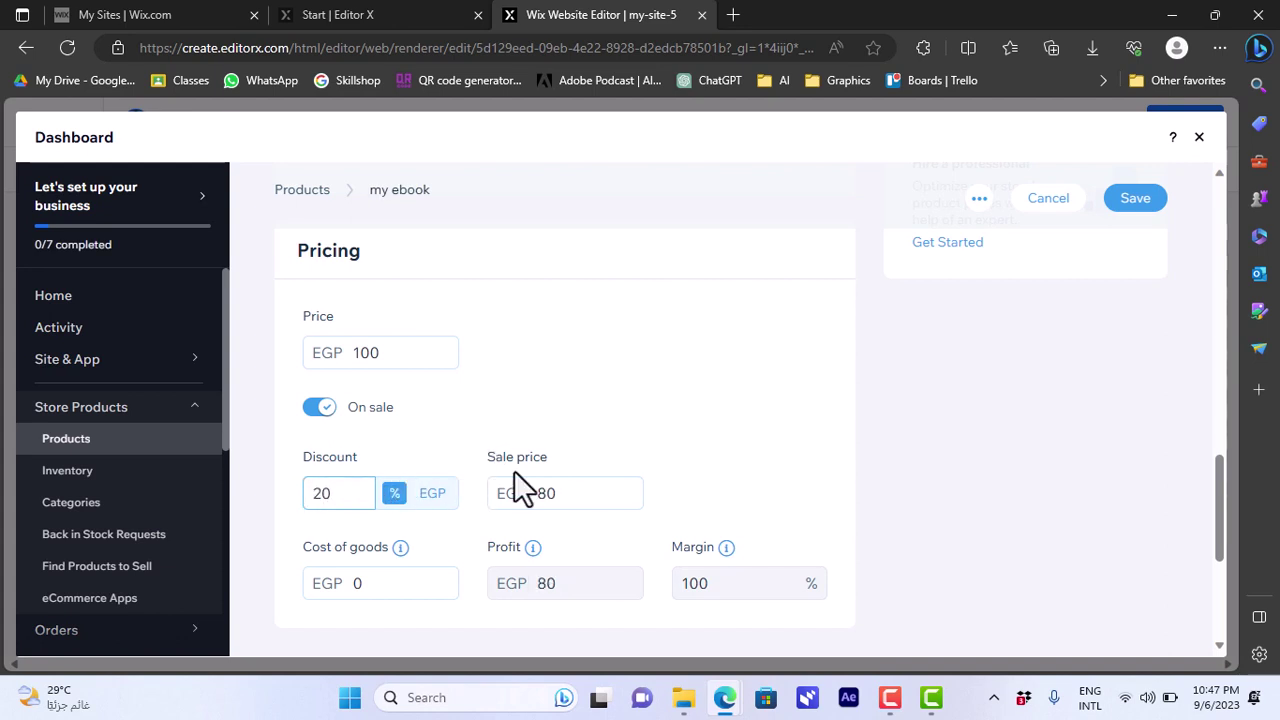
{"action": "left_click", "coordinate": [320, 408]}
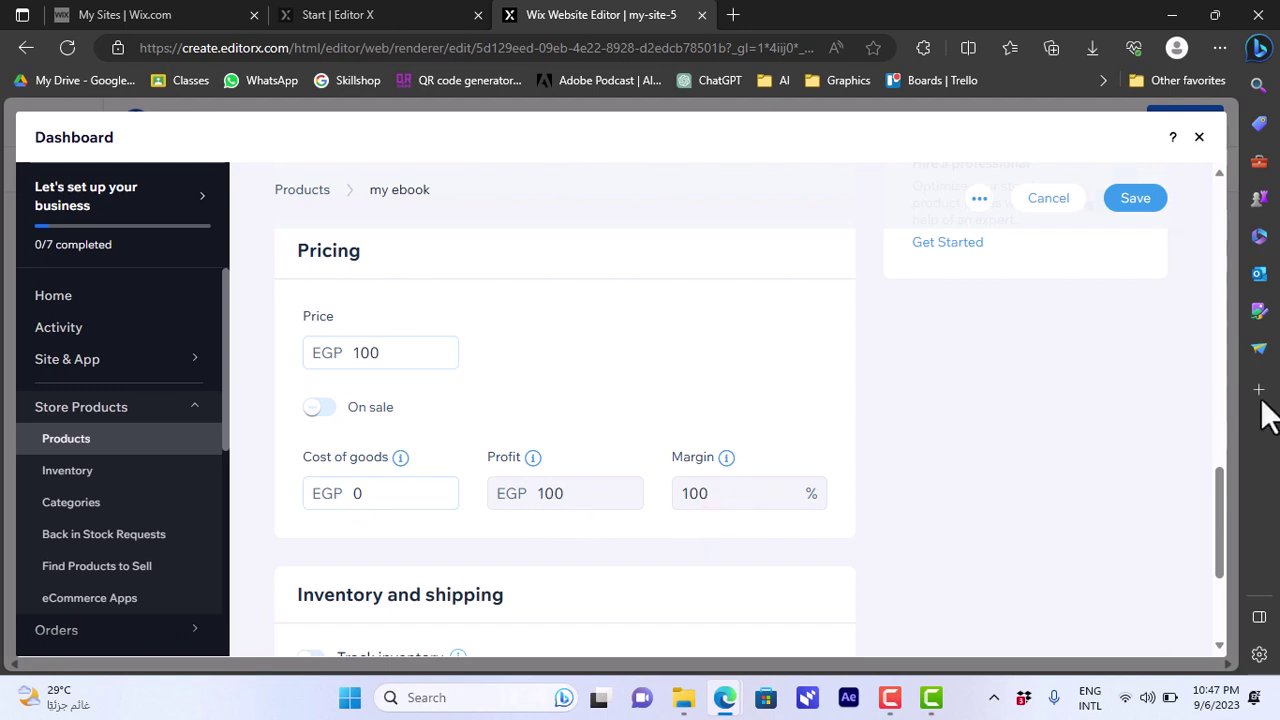
- Keep the stock status as In stock and save the 'my ebook' product
{"action": "left_click_drag", "start_coordinate": [1223, 488], "coordinate": [1218, 576]}
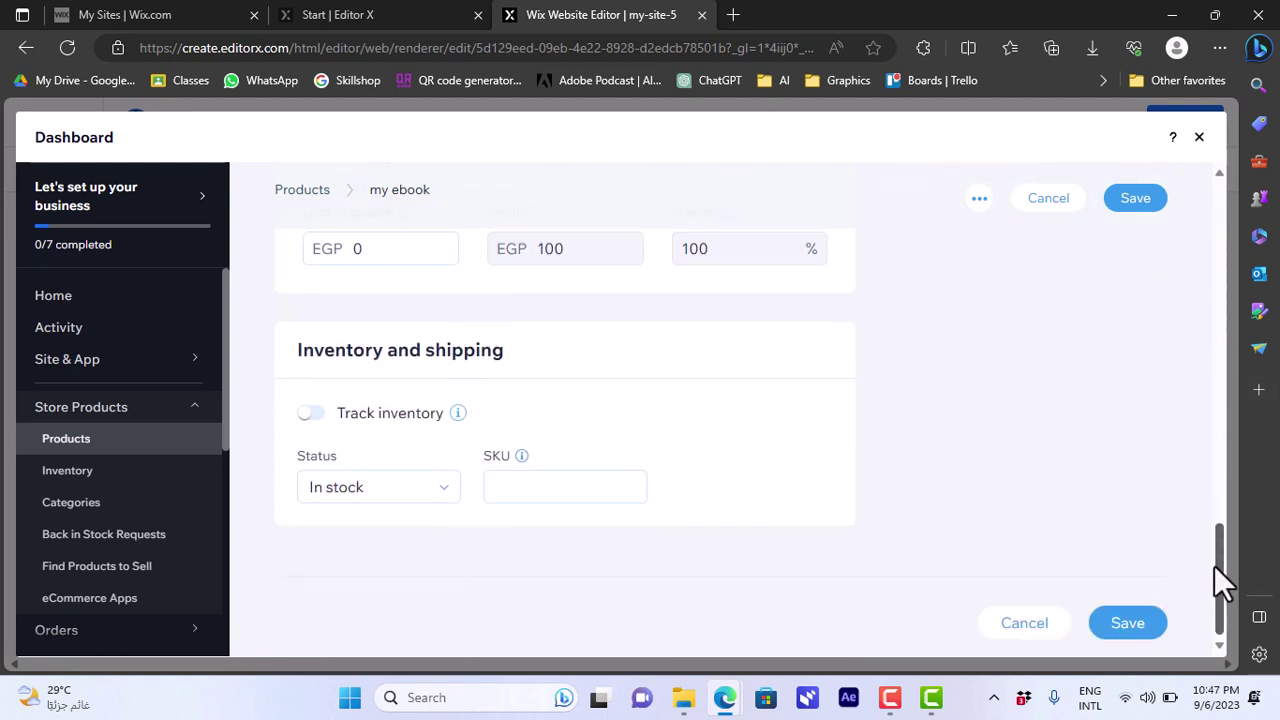
{"action": "left_click", "coordinate": [436, 495]}
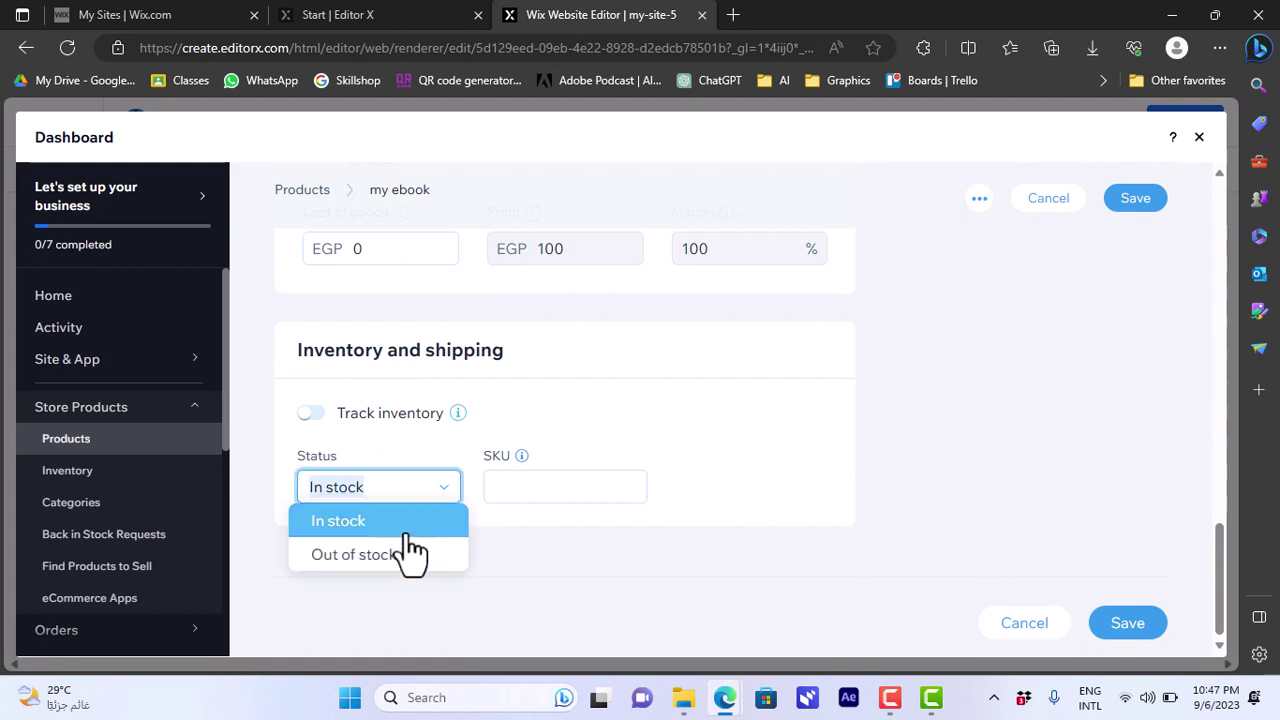
{"action": "left_click", "coordinate": [437, 499]}
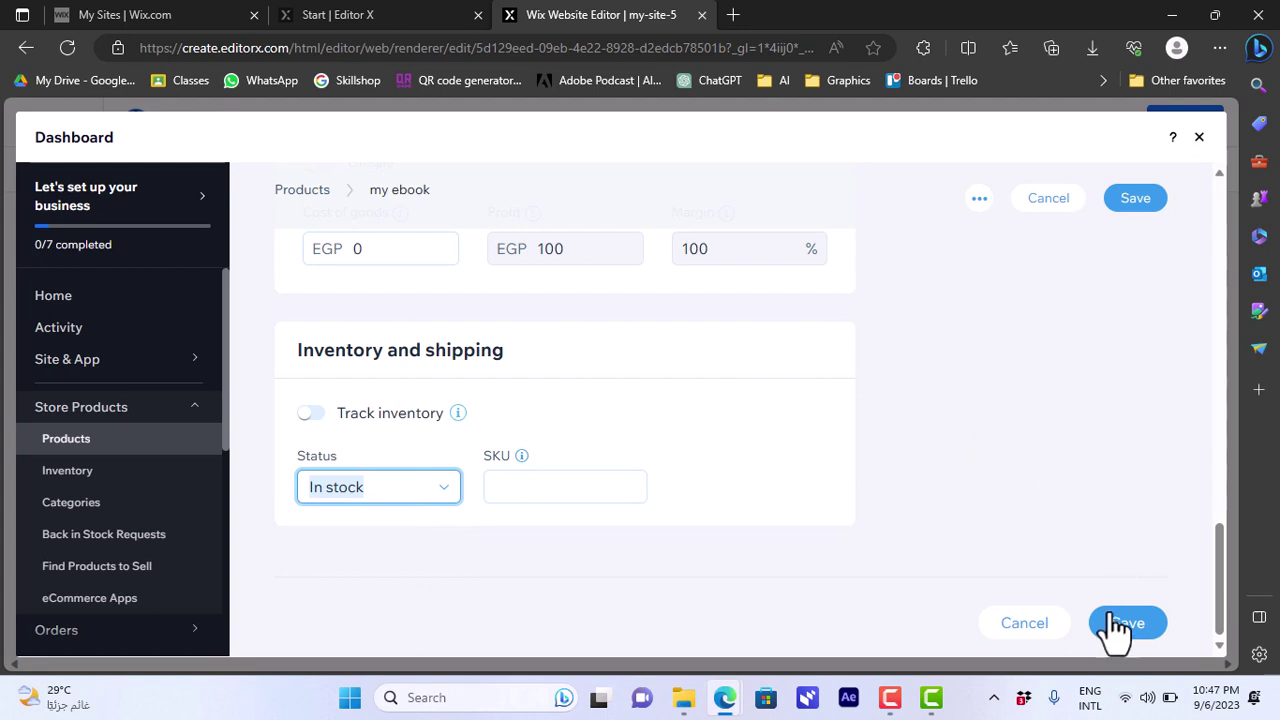
{"action": "left_click", "coordinate": [1140, 622]}
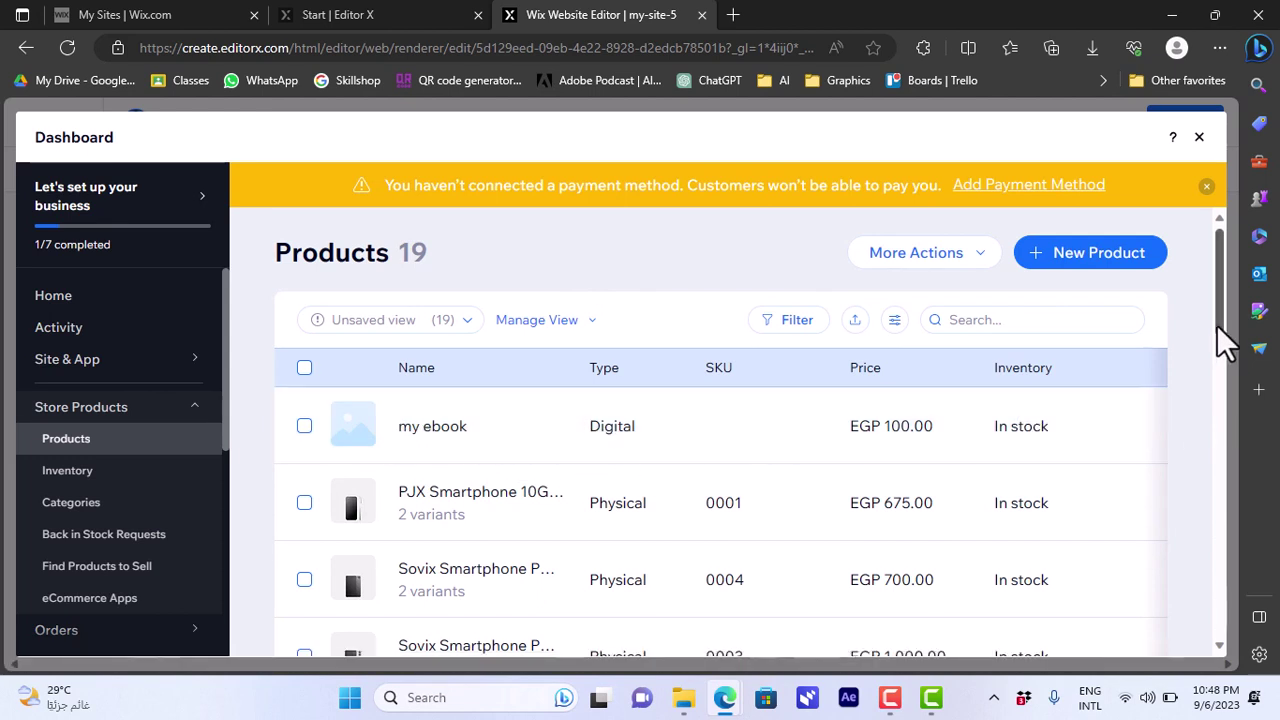
{"action": "mouse_move", "coordinate": [1217, 325]}
{"action": "left_mouse_down"}
{"action": "mouse_move", "coordinate": [1219, 348]}
{"action": "mouse_move", "coordinate": [1217, 314]}
{"action": "left_mouse_up"}
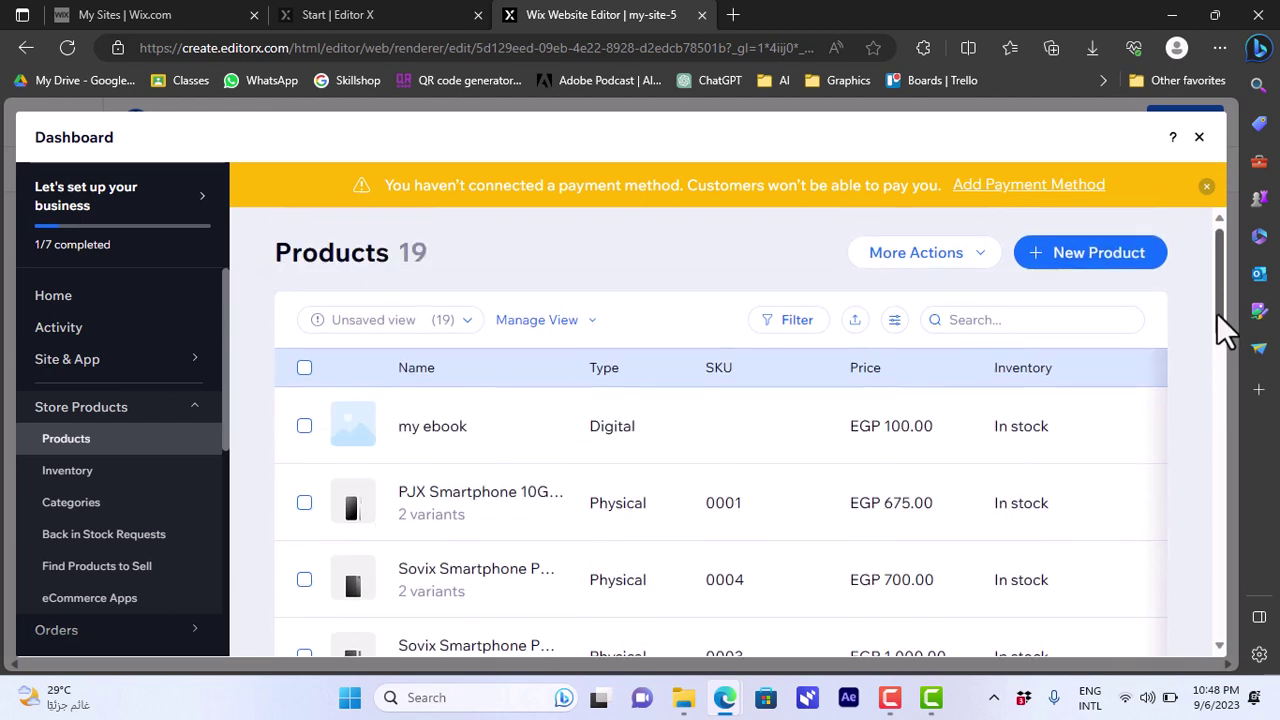